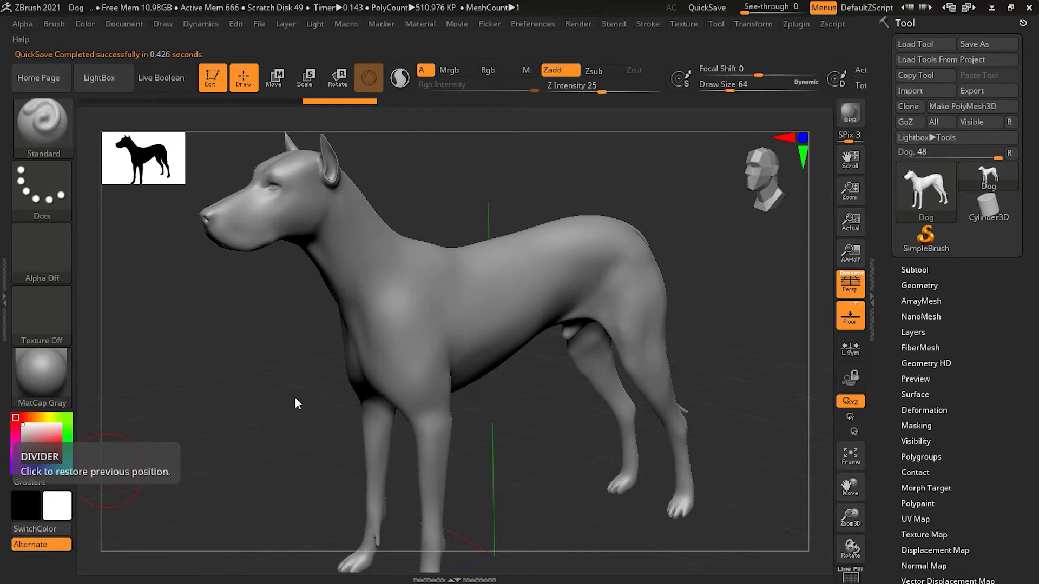
Step: Frame the dog's torso, reduce the draw size to 24 and select the Clay sculpting brush
left_click_drag(283, 314, 252, 304)
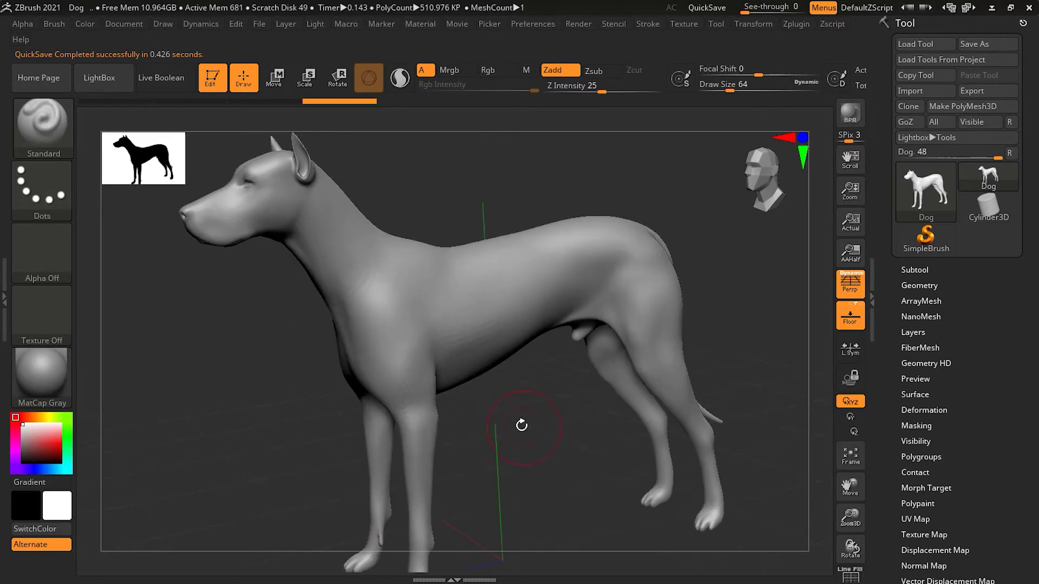
left_click_drag(516, 399, 563, 427)
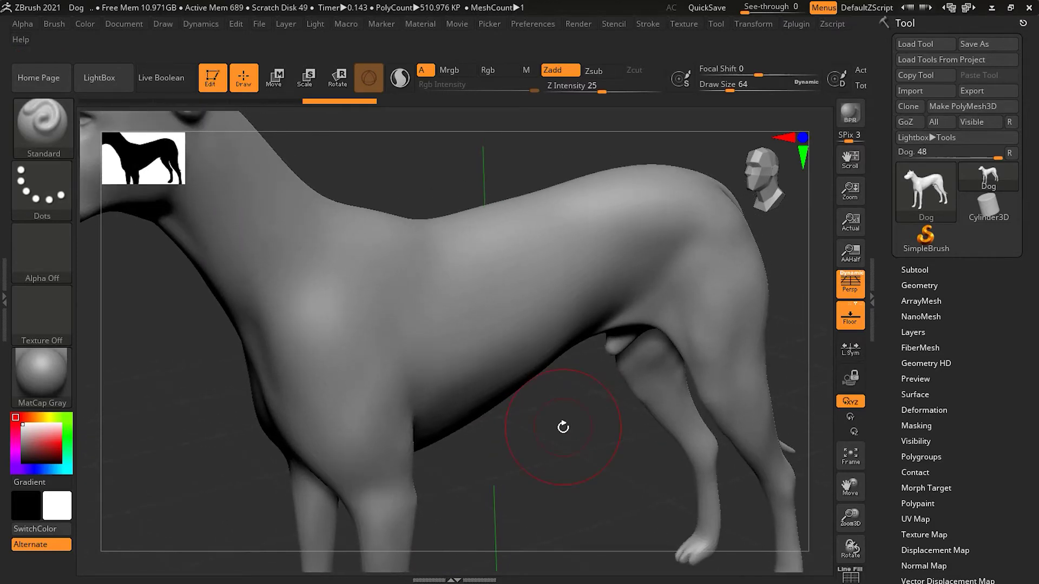
key("bracketleft")
key("bracketleft")
key("bracketleft")
key("bracketleft")
key("b")
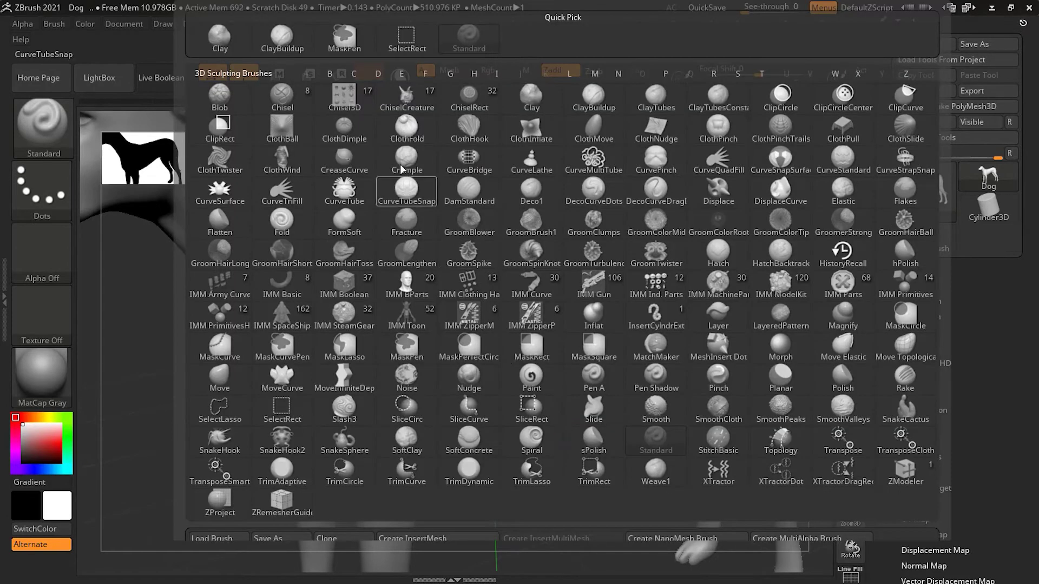
left_click(246, 41)
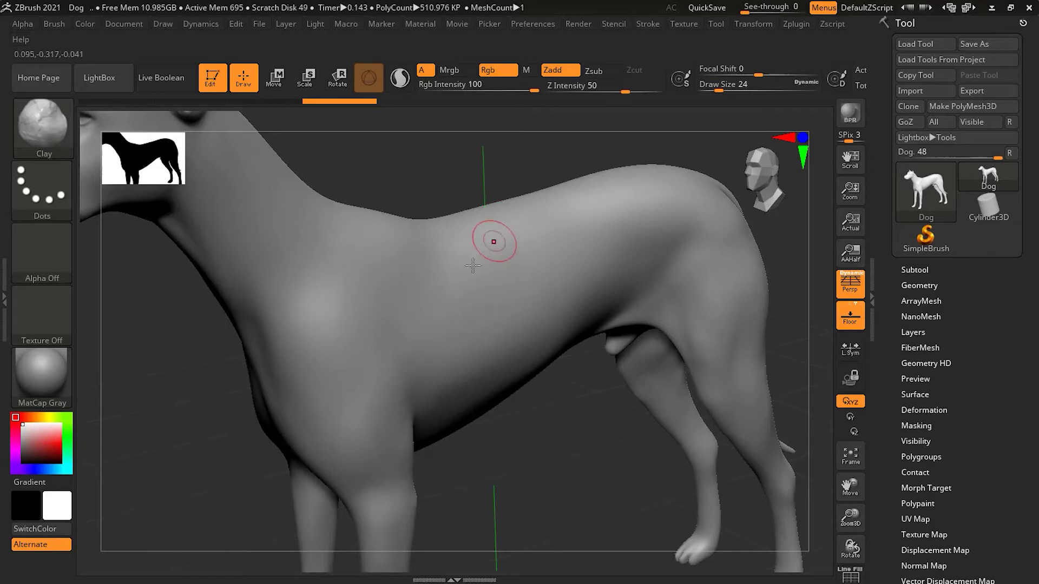
Step: Try the Clay brush with diagonal strokes across the dog's ribcage, and undo them
left_click_drag(490, 239, 423, 351)
left_click_drag(531, 251, 456, 359)
left_click_drag(483, 243, 418, 321)
mouse_move(452, 255)
left_mouse_down()
mouse_move(406, 317)
mouse_move(528, 253)
mouse_move(495, 287)
left_mouse_up()
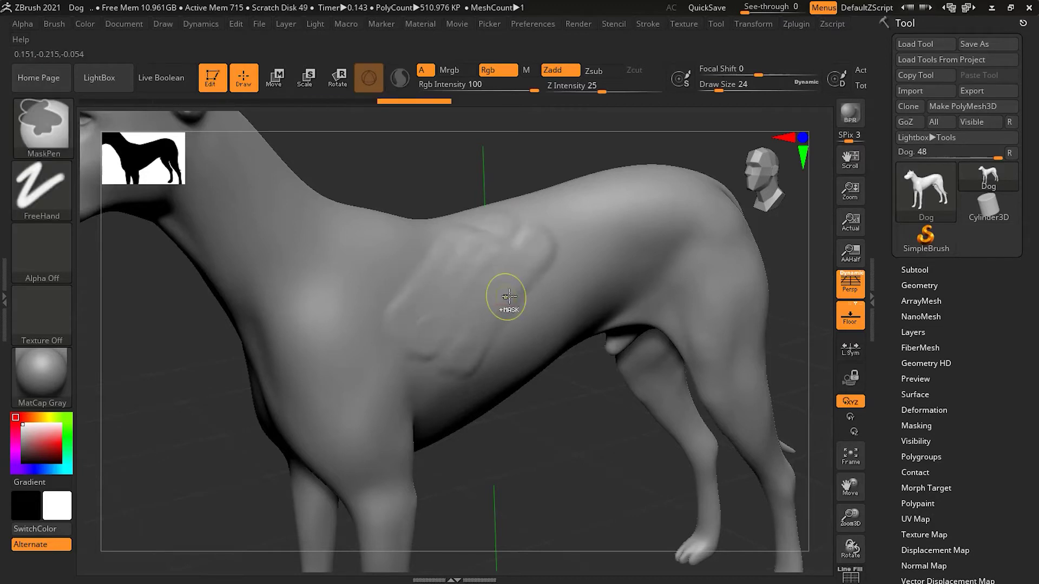
key("ctrl+z")
Step: Set the Clay brush to Z Intensity 68 and draw size 14, testing it with a stroke on the ribcage
mouse_move(622, 90)
left_mouse_down()
mouse_move(651, 92)
mouse_move(639, 93)
left_mouse_up()
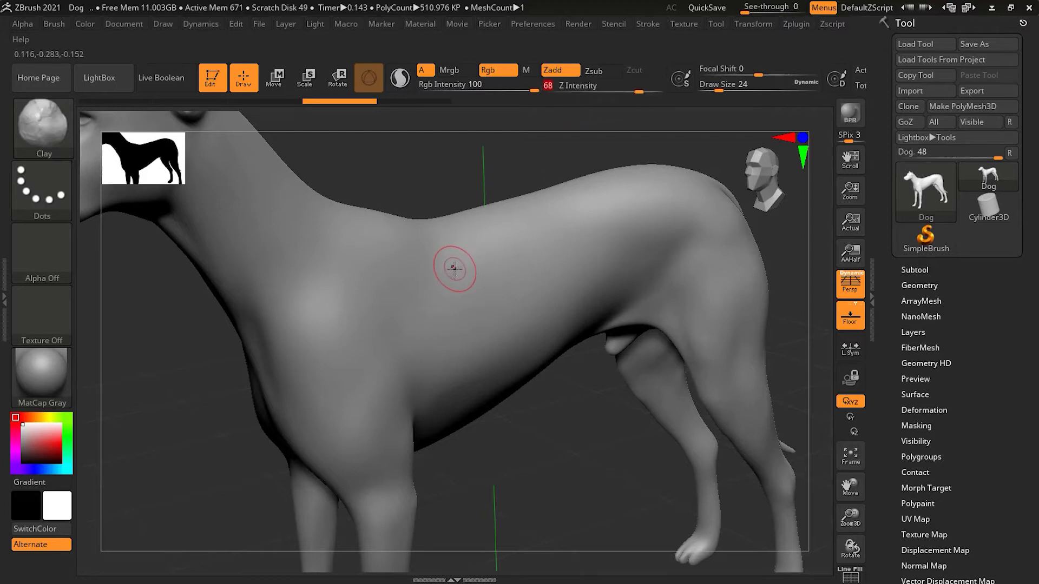
key("[")
key("[")
key("[")
key("bracketright")
left_click_drag(469, 279, 514, 277)
key("ctrl+z")
Step: Assign the square Alpha 28 to the Clay brush and try it with strokes along the dog's side
mouse_move(577, 399)
left_mouse_down("alt")
mouse_move(612, 396)
mouse_move(601, 418)
left_mouse_up("alt")
left_click(46, 255)
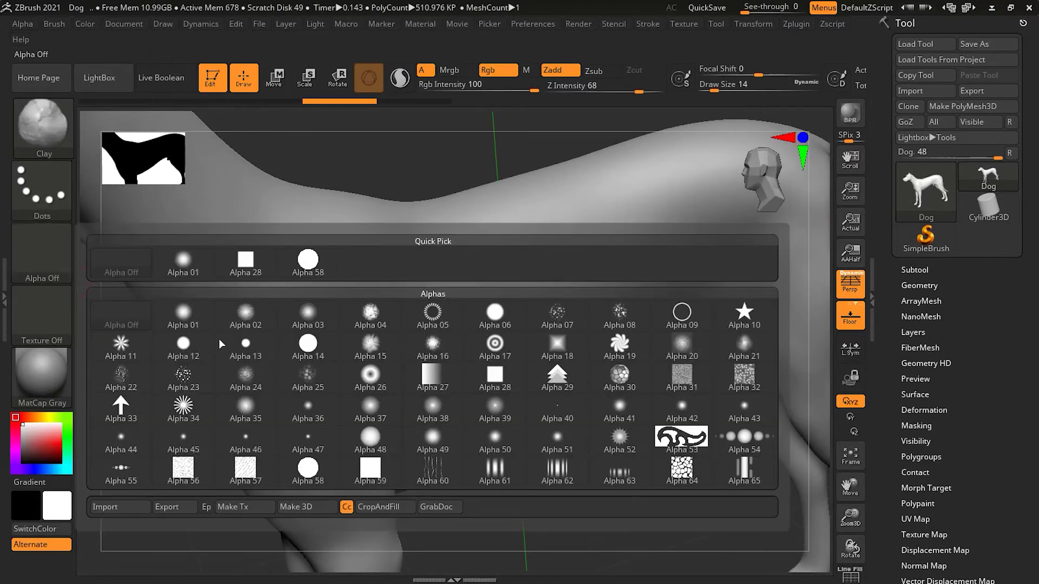
left_click(303, 254)
mouse_move(481, 246)
left_mouse_down()
mouse_move(443, 343)
mouse_move(483, 250)
mouse_move(494, 304)
mouse_move(515, 243)
mouse_move(442, 348)
mouse_move(477, 211)
mouse_move(400, 344)
mouse_move(448, 228)
left_mouse_up()
mouse_move(521, 215)
left_mouse_down()
mouse_move(538, 279)
mouse_move(516, 354)
left_mouse_up()
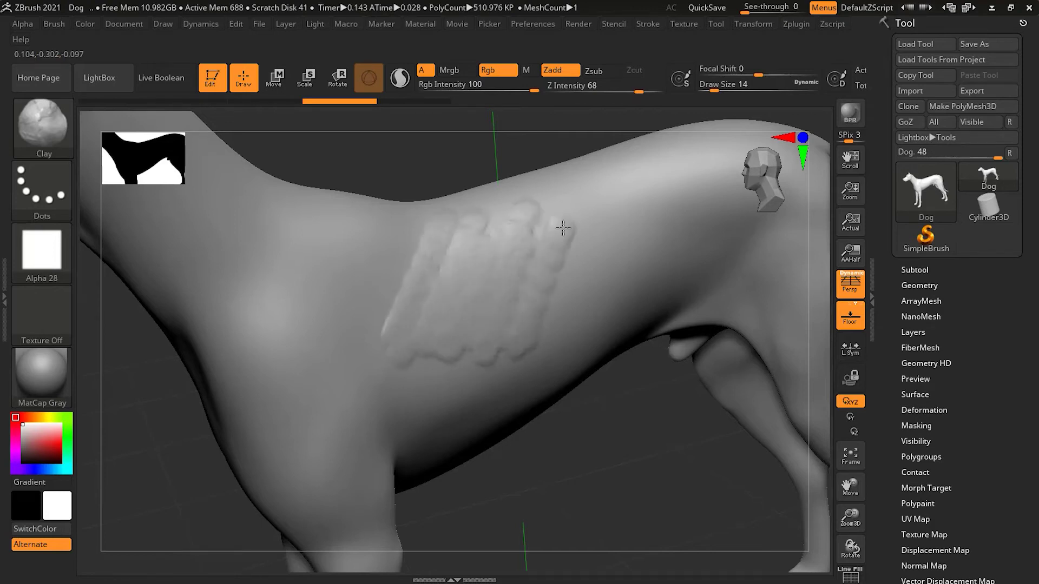
mouse_move(563, 225)
left_mouse_down()
mouse_move(522, 354)
mouse_move(595, 425)
left_mouse_up()
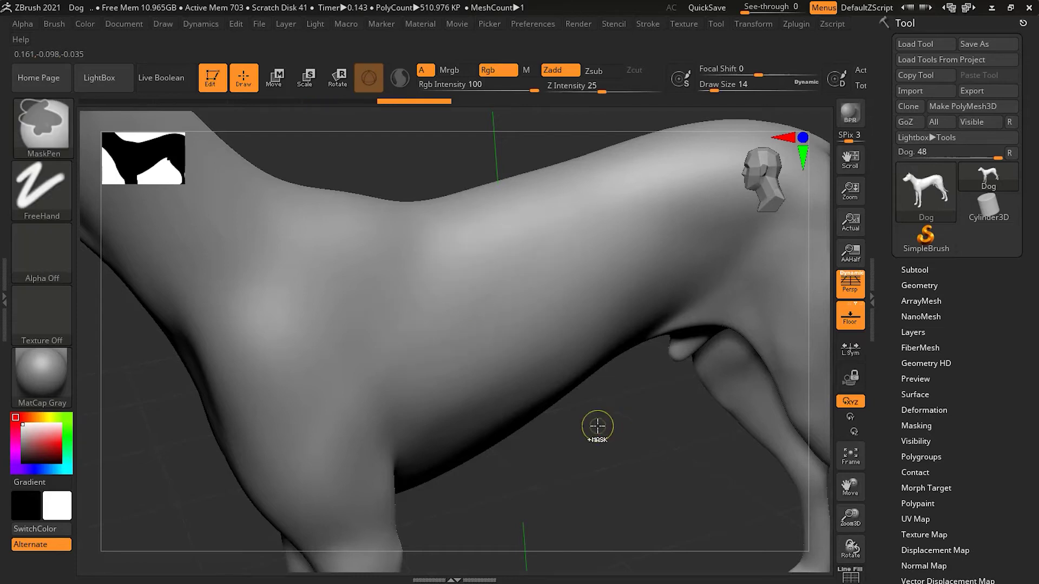
Step: Switch to the ClayBuildup sculpting brush
left_click(64, 128)
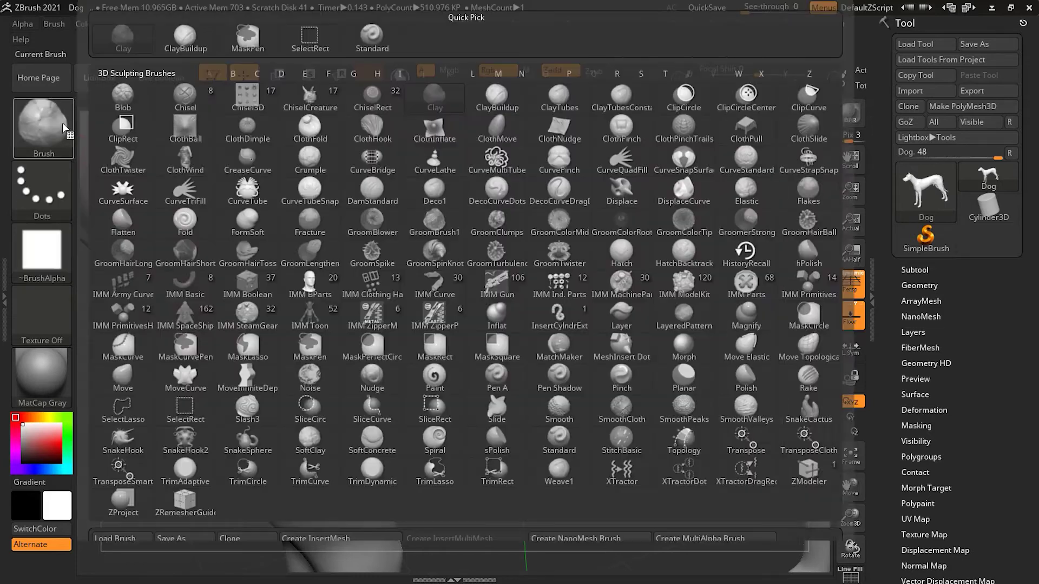
left_click(185, 36)
Step: Try the ClayBuildup brush with dense diagonal strokes from the dog's shoulder along its flank
mouse_move(447, 249)
left_mouse_down()
mouse_move(399, 334)
mouse_move(417, 347)
mouse_move(496, 233)
left_mouse_up()
left_click_drag(432, 360, 506, 230)
mouse_move(466, 357)
left_mouse_down()
mouse_move(535, 230)
mouse_move(568, 216)
left_mouse_up()
mouse_move(519, 351)
left_mouse_down()
mouse_move(593, 222)
mouse_move(606, 217)
left_mouse_up()
left_click_drag(560, 343, 622, 216)
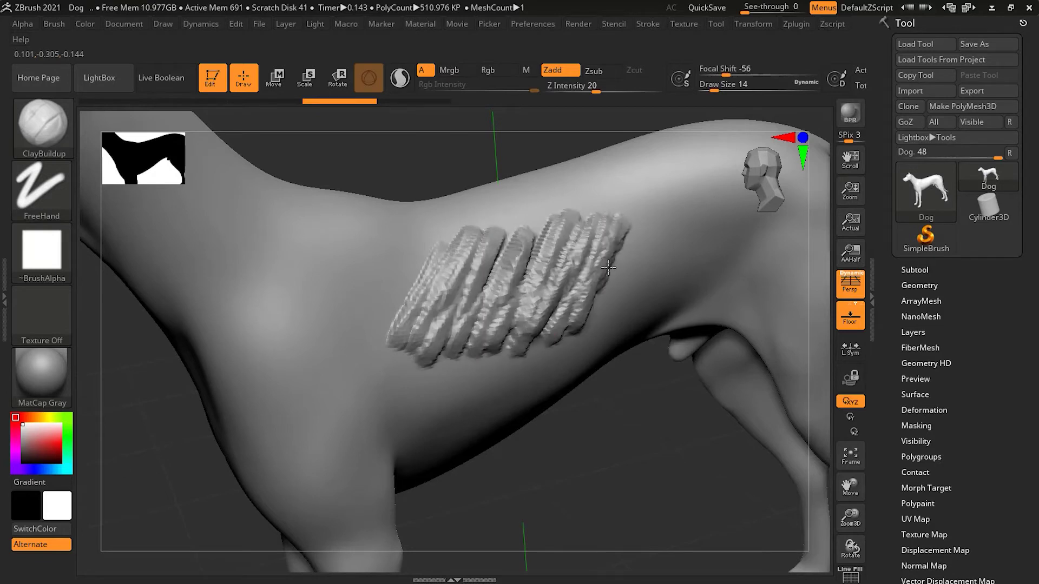
left_click_drag(585, 319, 630, 217)
left_click_drag(417, 243, 388, 305)
mouse_move(398, 227)
left_mouse_down()
mouse_move(364, 331)
mouse_move(329, 331)
left_mouse_up()
left_click_drag(360, 213, 306, 303)
mouse_move(643, 211)
left_mouse_down()
mouse_move(602, 311)
mouse_move(624, 304)
left_mouse_up()
left_click_drag(680, 203, 648, 296)
mouse_move(638, 379)
left_mouse_down()
mouse_move(611, 434)
mouse_move(631, 439)
mouse_move(606, 451)
left_mouse_up()
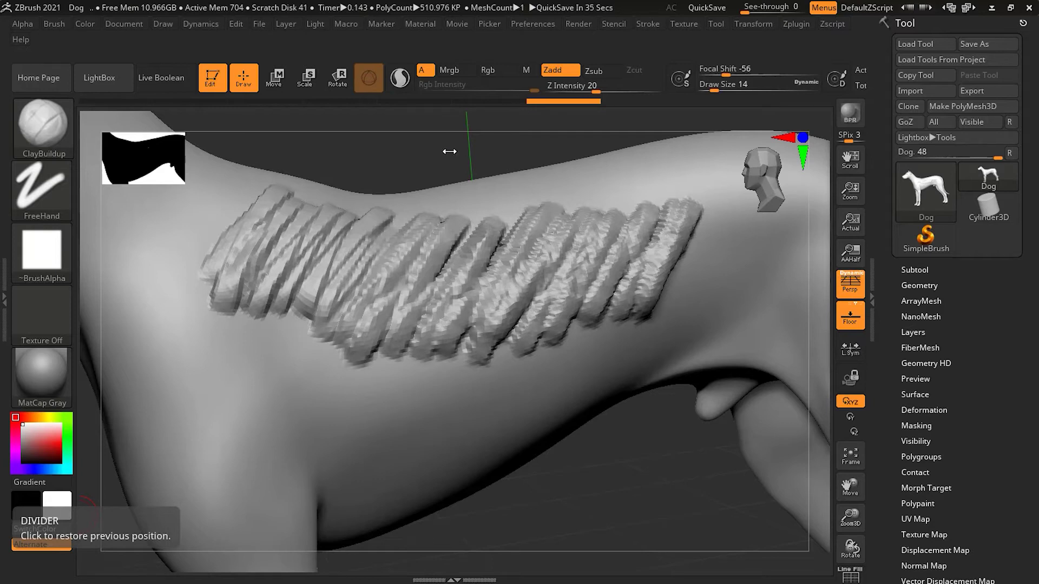
Step: Undo all the ClayBuildup strokes on the dog's shoulder and flank
key("ctrl")
key("ctrl+z")
key("ctrl+z")
key("ctrl+z")
key("ctrl+z")
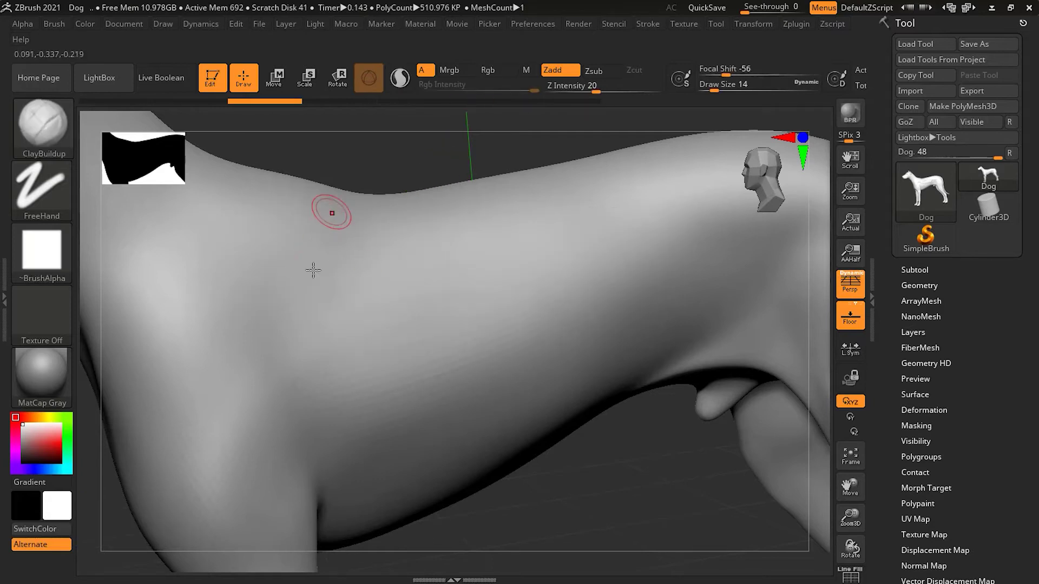
Step: Test ClayBuildup strokes over the dog's ribcage on the coarser mesh, and undo them
mouse_move(331, 213)
left_mouse_down()
mouse_move(343, 227)
mouse_move(313, 341)
left_mouse_up()
mouse_move(374, 230)
left_mouse_down()
mouse_move(343, 338)
mouse_move(369, 329)
mouse_move(406, 236)
mouse_move(389, 330)
left_mouse_up()
left_click_drag(443, 227, 414, 328)
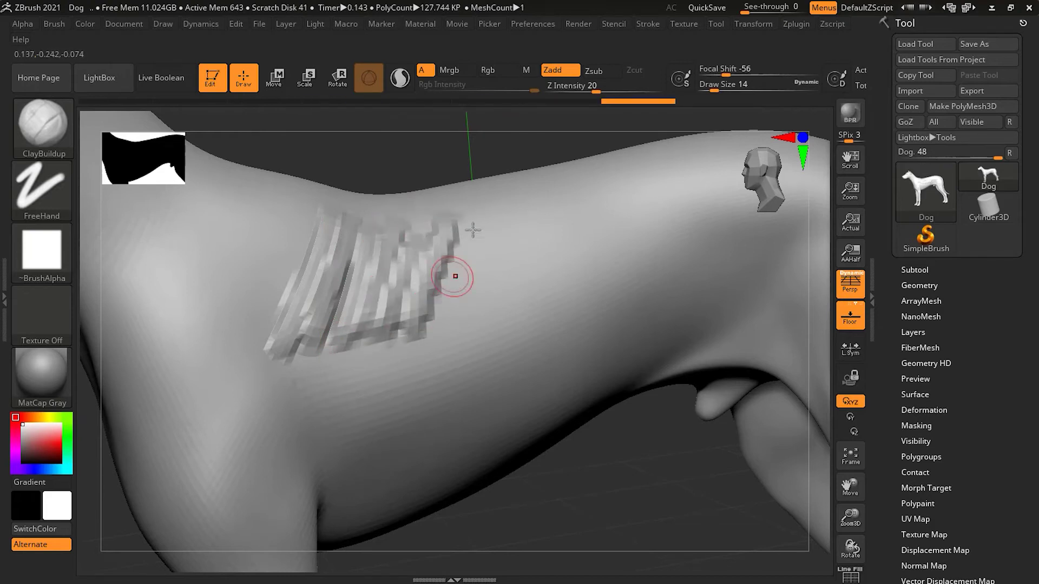
left_click_drag(468, 231, 432, 339)
left_click_drag(494, 211, 457, 370)
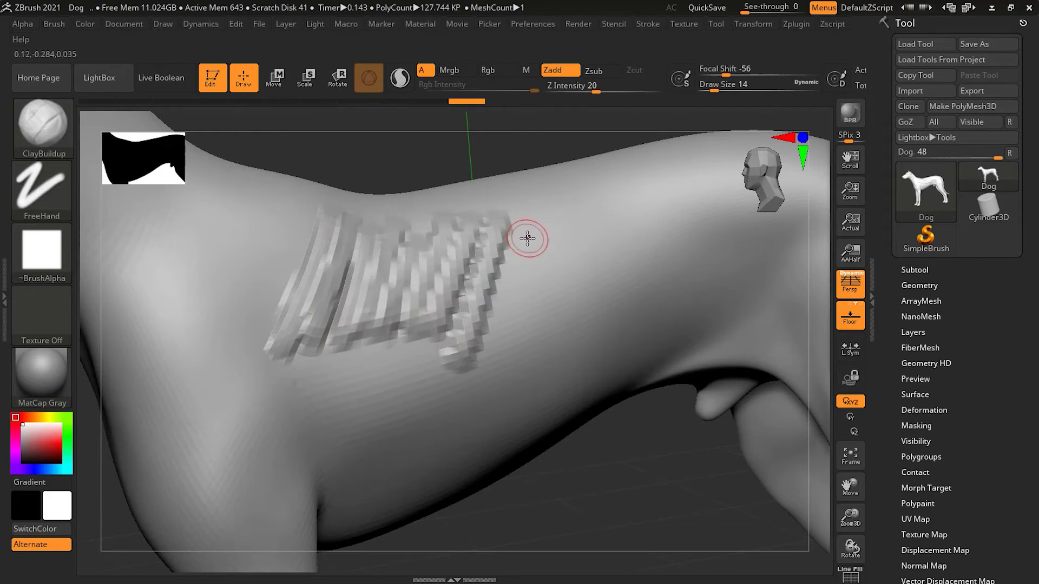
key("ctrl")
key("ctrl+z")
key("ctrl+z")
key("ctrl+z")
key("ctrl+z")
key("ctrl+z")
key("ctrl+z")
key("ctrl+z")
key("ctrl+z")
key("ctrl+z")
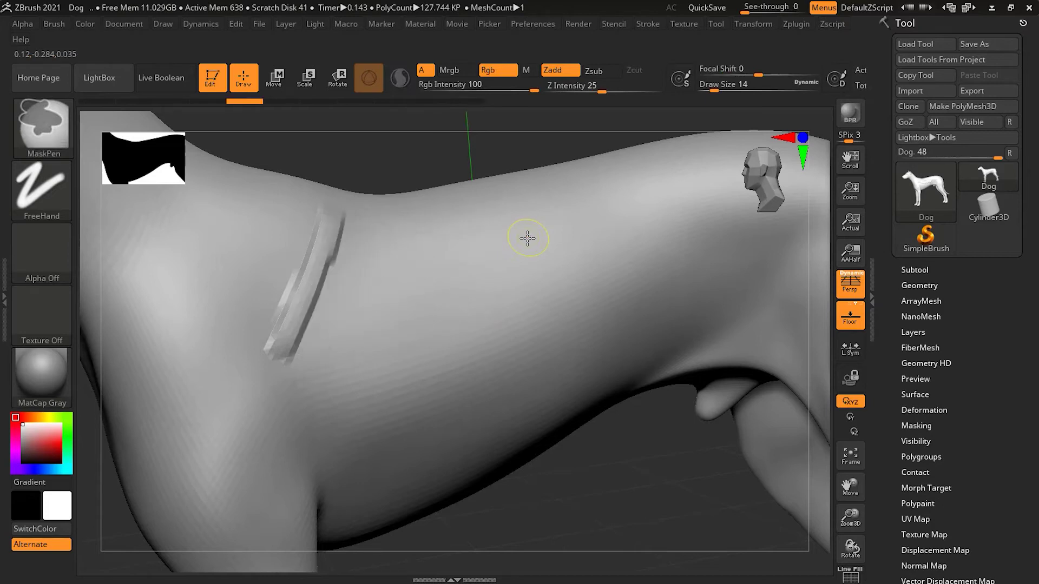
key("ctrl+z")
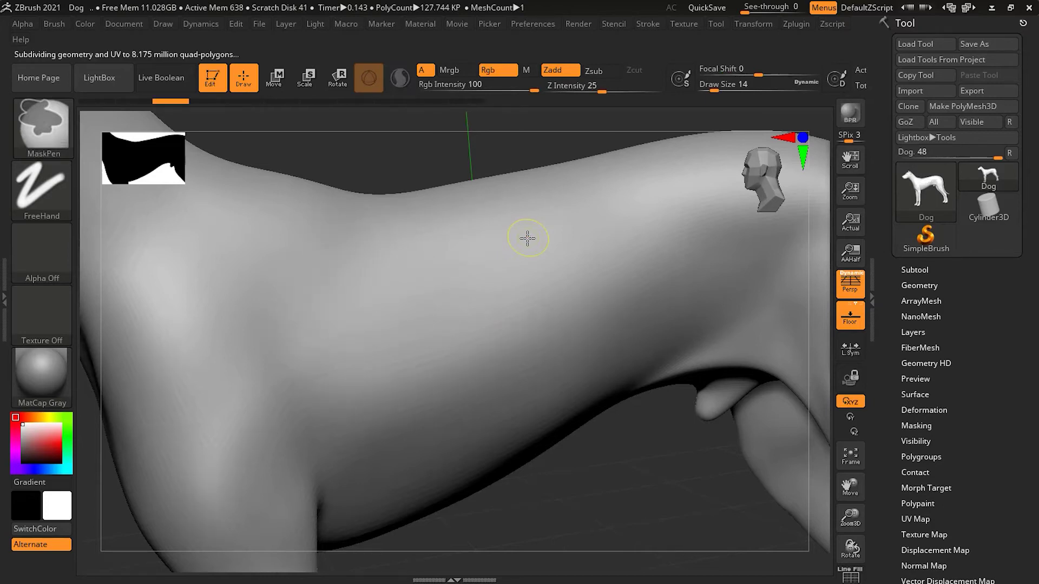
Step: Subdivide the dog mesh to about 32.7 million polygons and return to the ClayBuildup brush
key("ctrl+d")
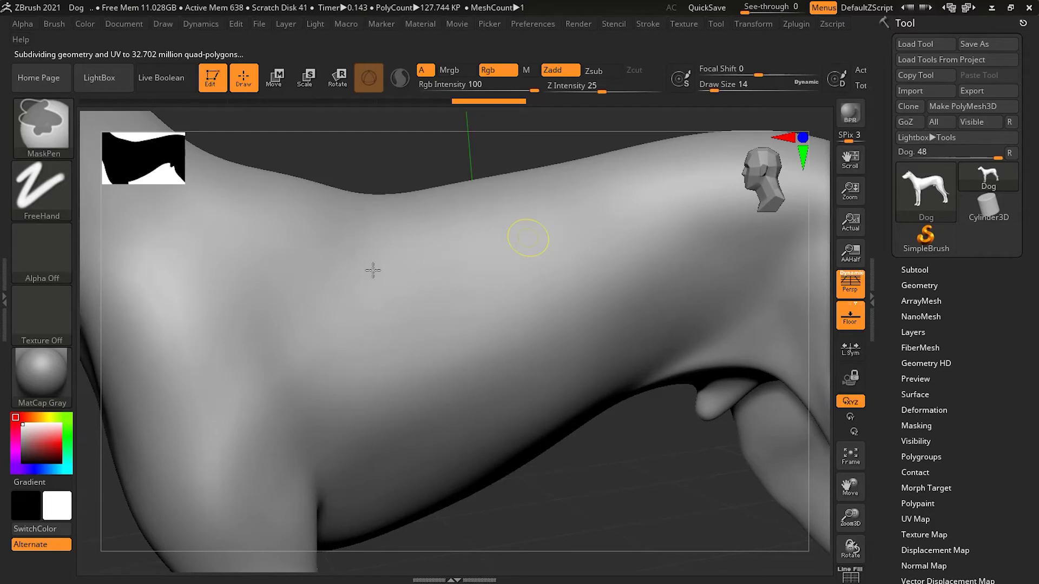
key("b")
key("c")
key("b")
Step: Try a row of slanted ClayBuildup strokes along the dog's side on the high-resolution mesh
mouse_move(372, 216)
left_mouse_down()
mouse_move(330, 352)
mouse_move(396, 219)
mouse_move(360, 327)
left_mouse_up()
left_click_drag(409, 219, 386, 337)
mouse_move(433, 219)
left_mouse_down()
mouse_move(407, 339)
mouse_move(428, 344)
left_mouse_up()
mouse_move(469, 213)
left_mouse_down()
mouse_move(457, 369)
mouse_move(489, 339)
left_mouse_up()
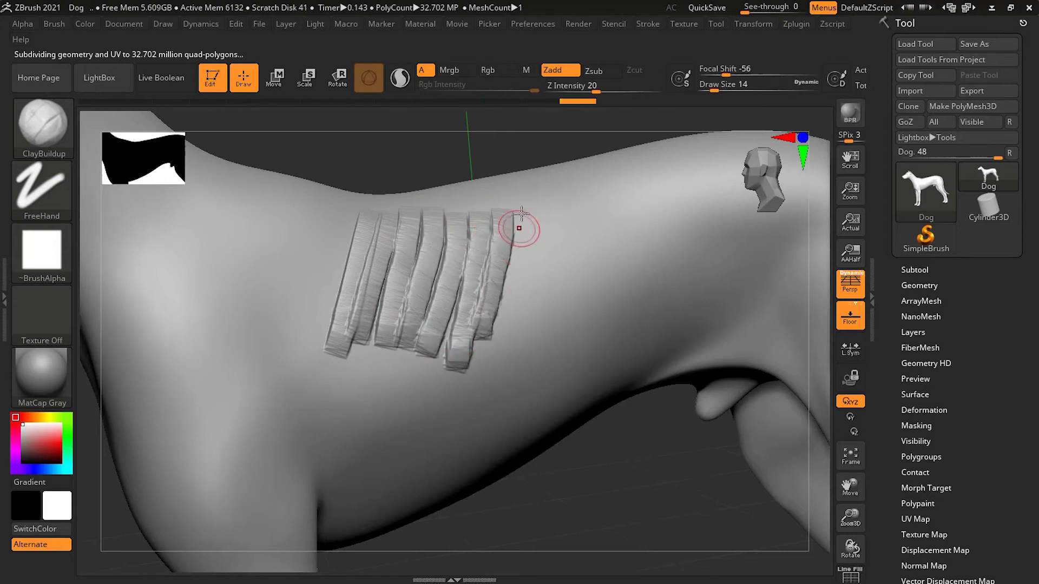
left_click_drag(526, 206, 510, 331)
left_click_drag(555, 197, 538, 311)
left_click_drag(589, 193, 565, 313)
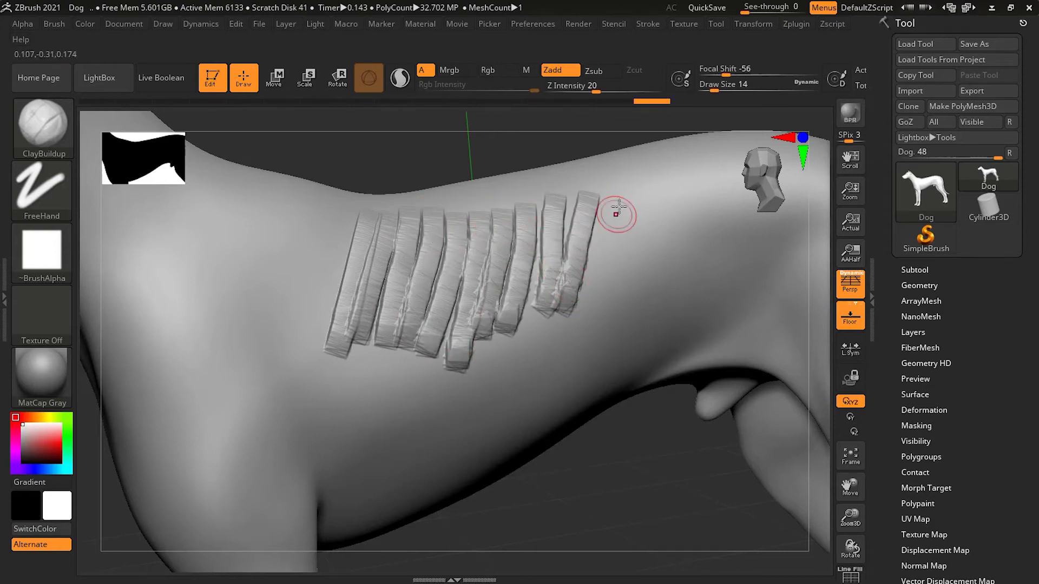
mouse_move(621, 190)
left_mouse_down()
mouse_move(590, 311)
mouse_move(625, 270)
mouse_move(616, 316)
left_mouse_up()
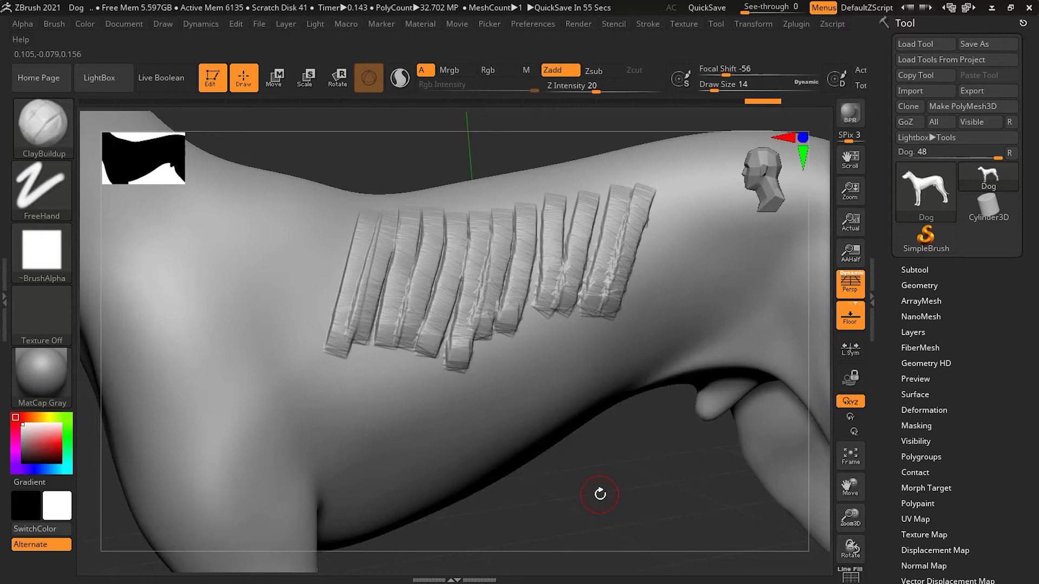
Step: Undo the row of ClayBuildup strokes one by one until the dog's side is smooth
key("ctrl")
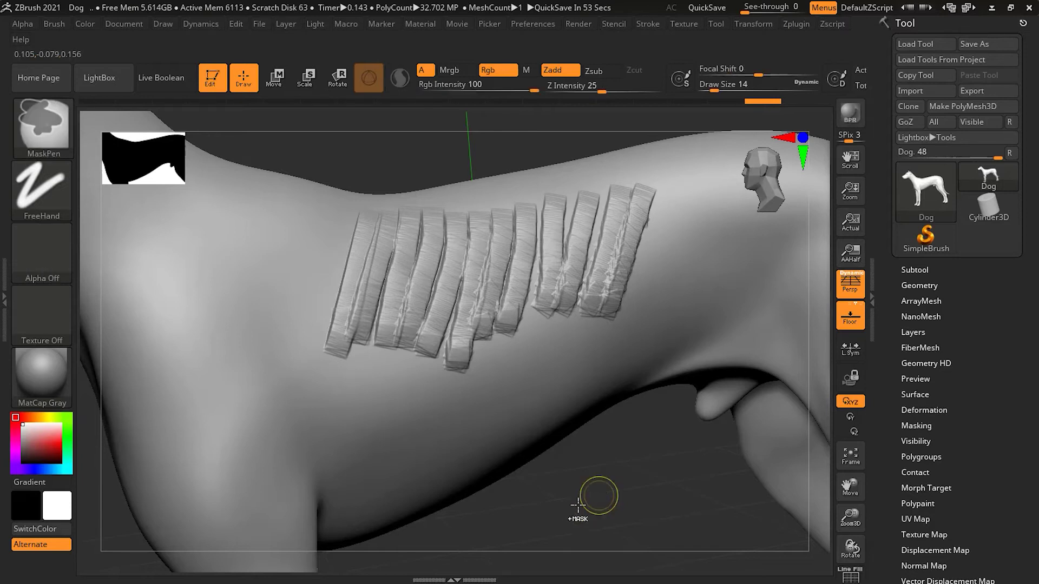
key("ctrl+z")
left_click(636, 468, "ctrl")
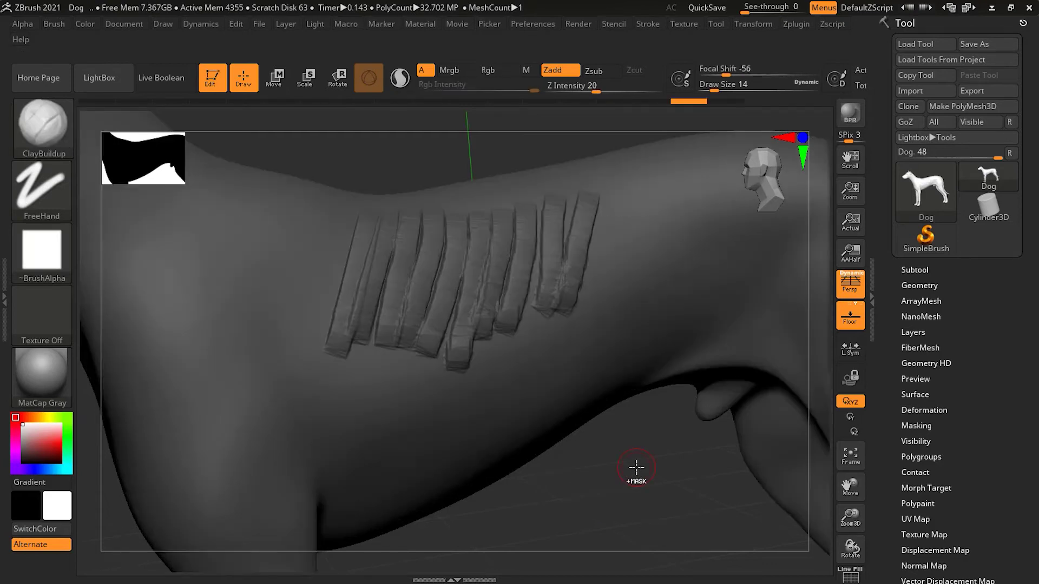
left_click(636, 468, "ctrl")
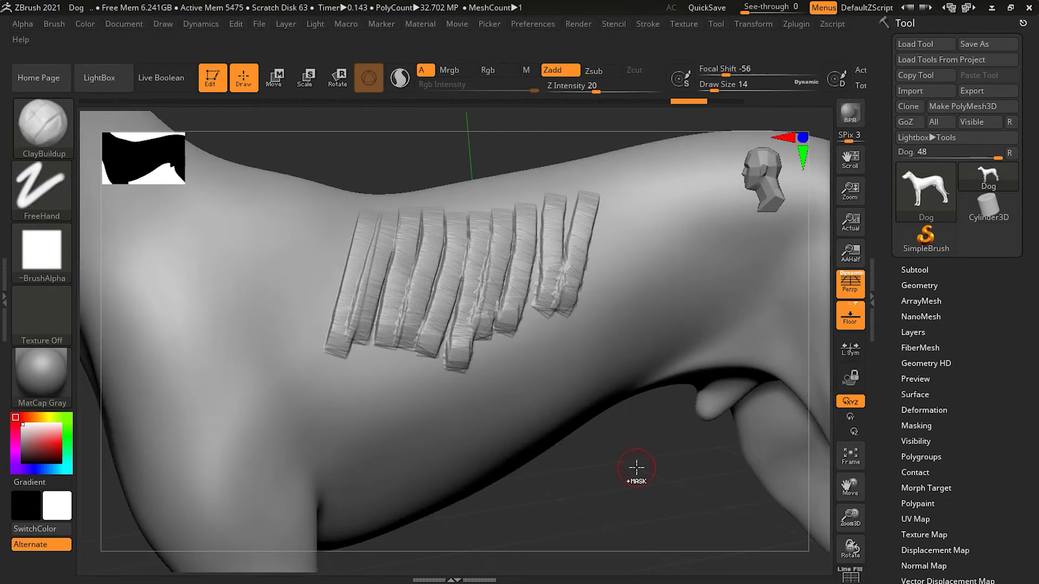
key("ctrl")
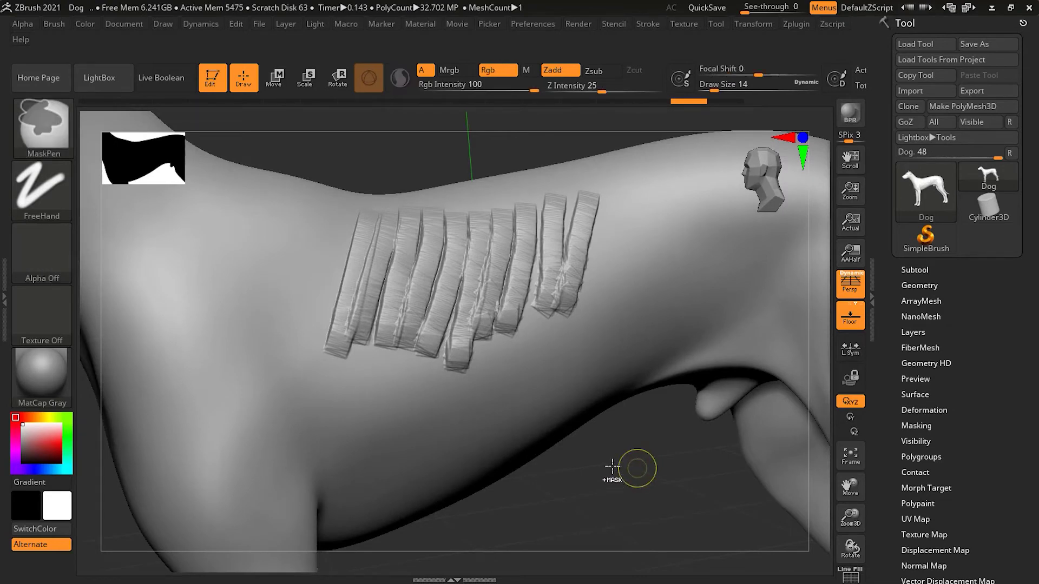
key("ctrl+z")
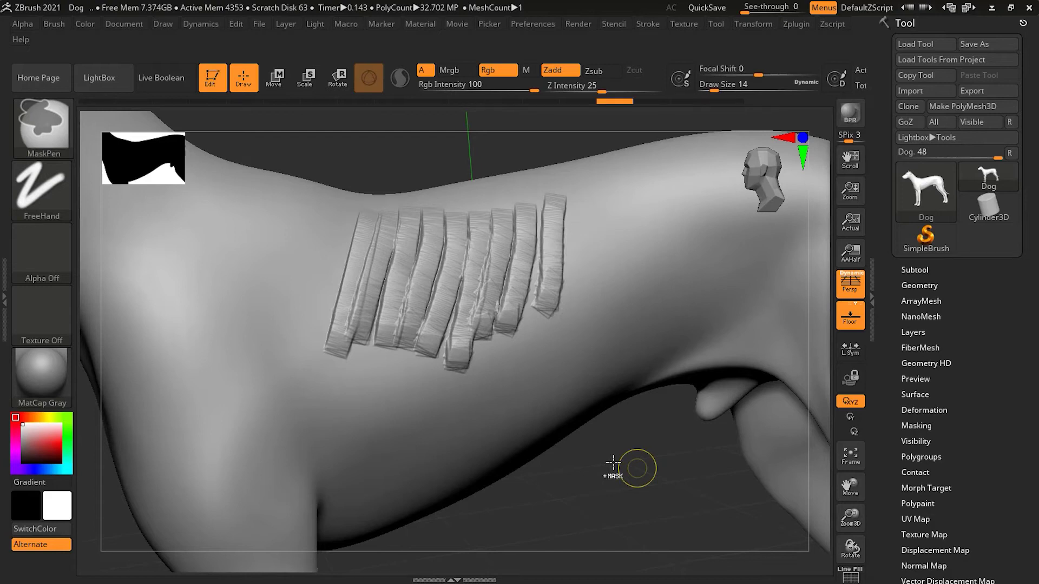
key("ctrl+z")
key("ctrl+z")
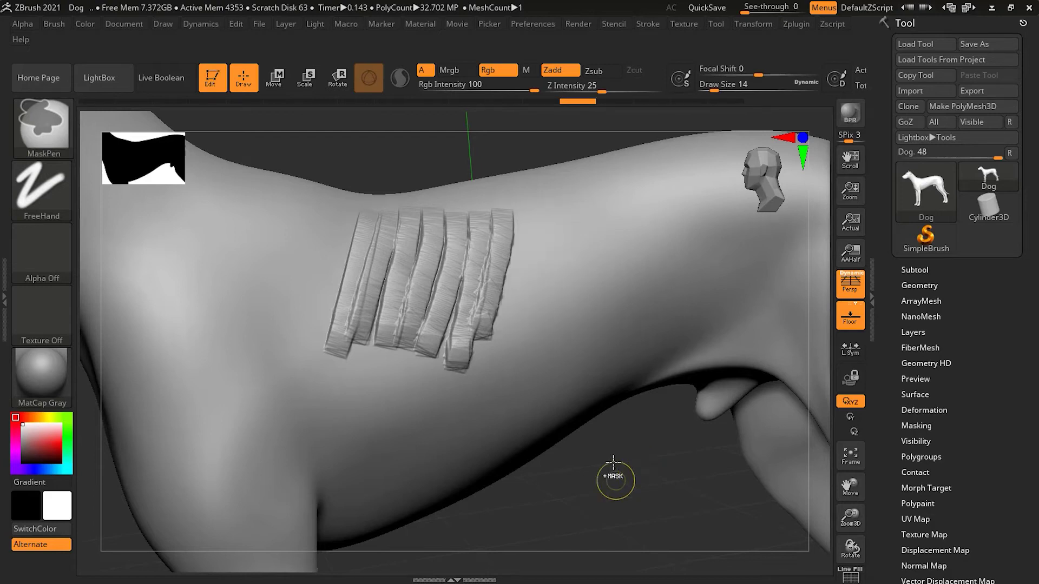
key("ctrl+z")
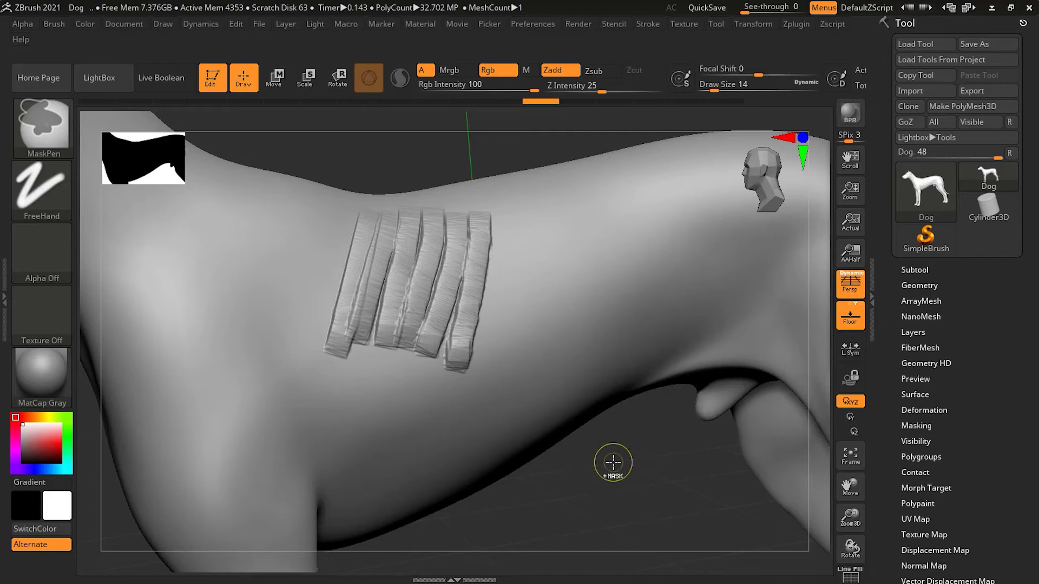
key("ctrl+z")
key("ctrl+z")
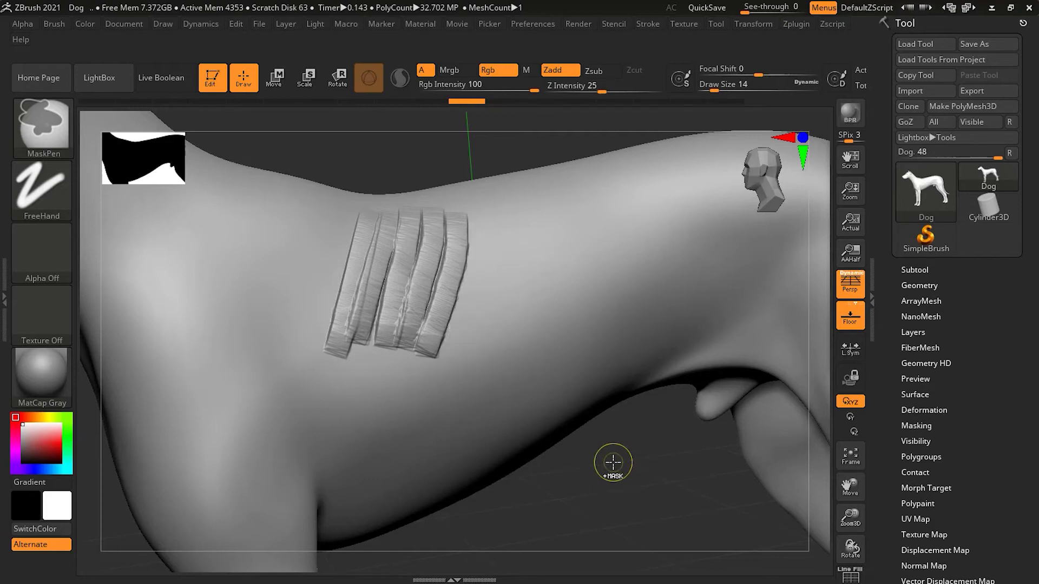
key("ctrl+z")
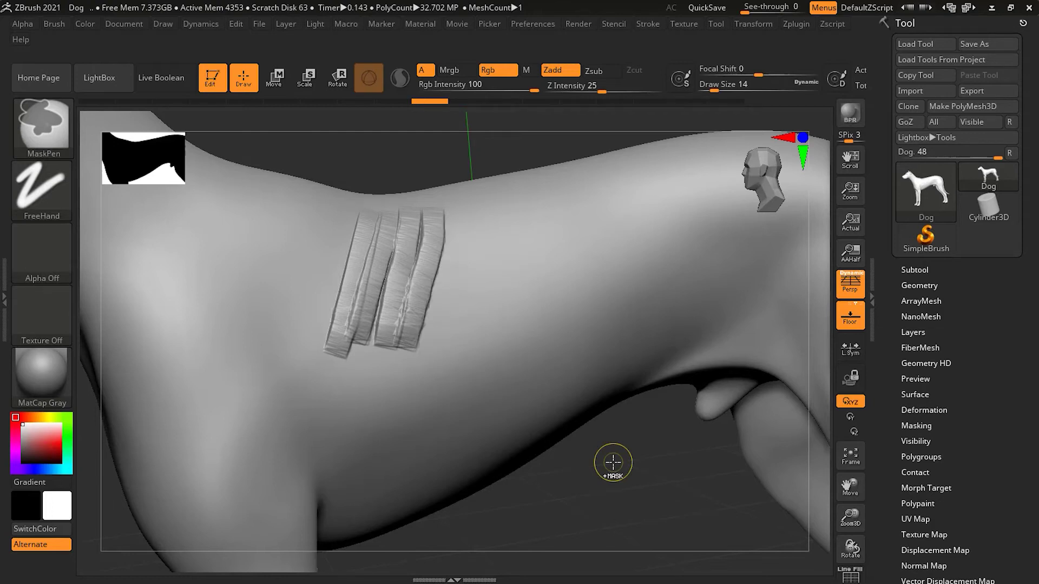
key("ctrl+z")
key("ctrl+z")
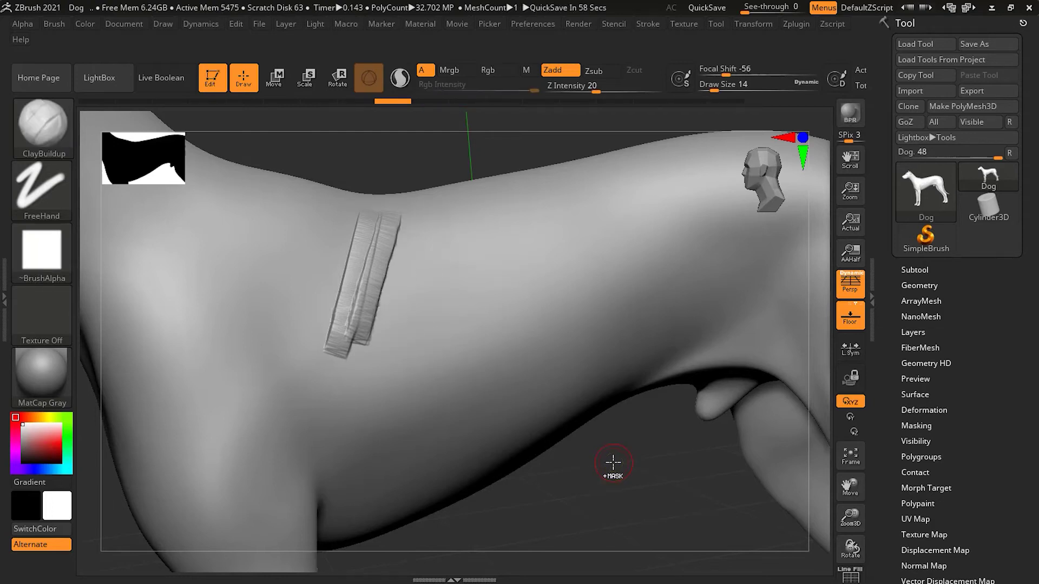
key("ctrl")
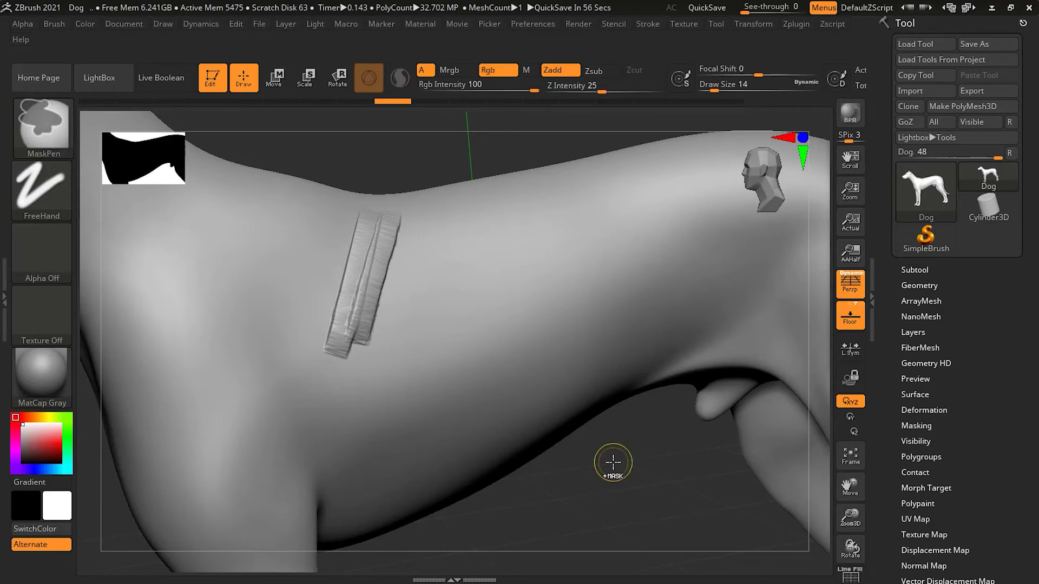
key("ctrl+z")
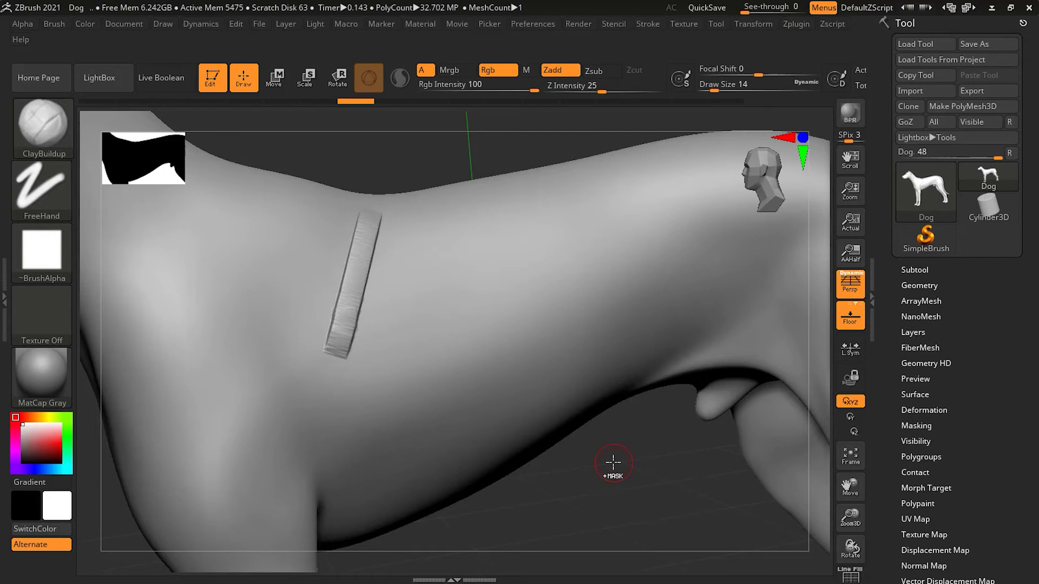
key("ctrl+z")
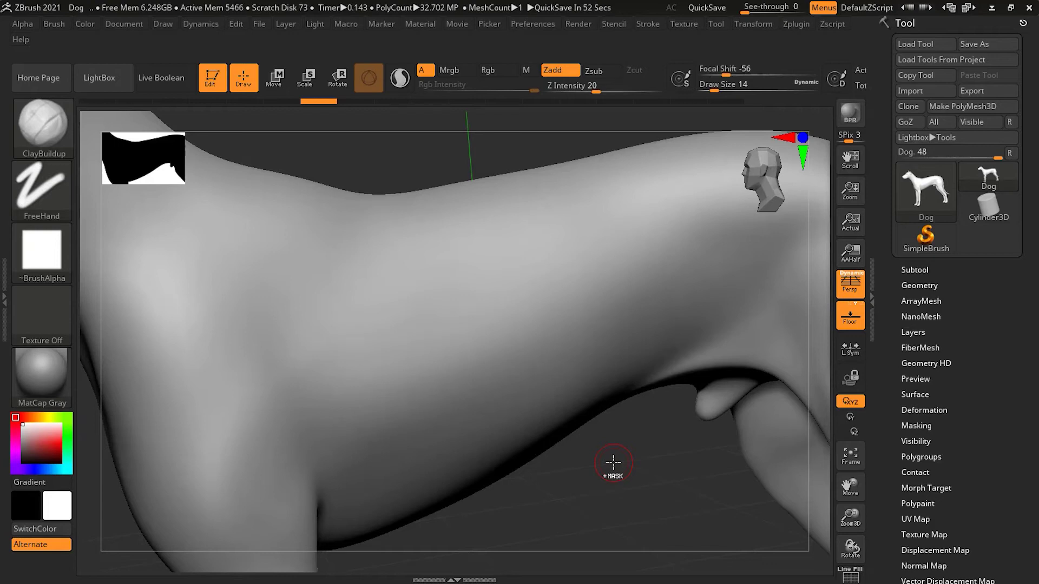
Step: Turn on No Back&Forth in the stroke modifiers of the ClayBuildup brush
left_click(648, 24)
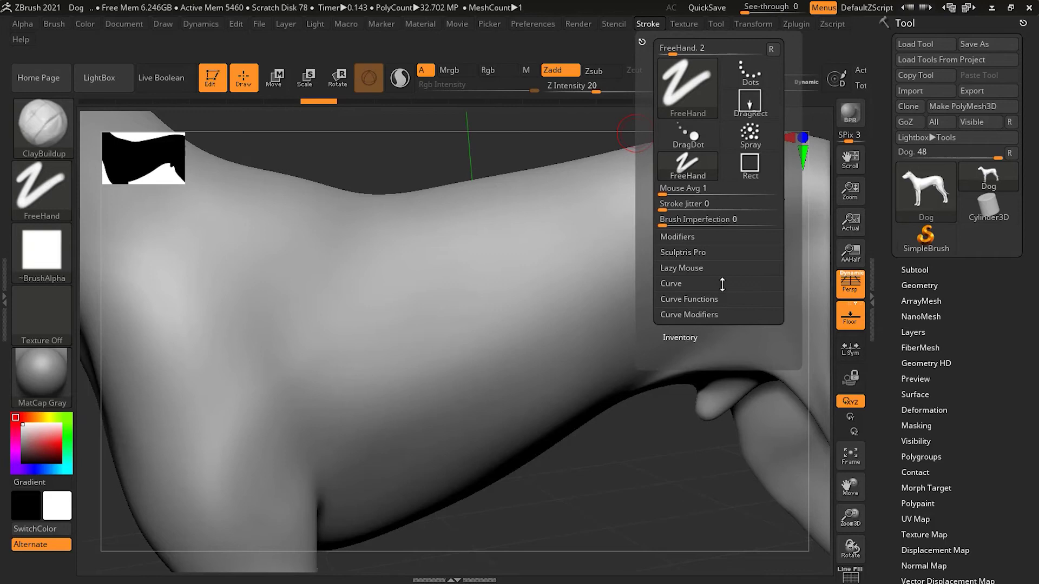
left_click(694, 239)
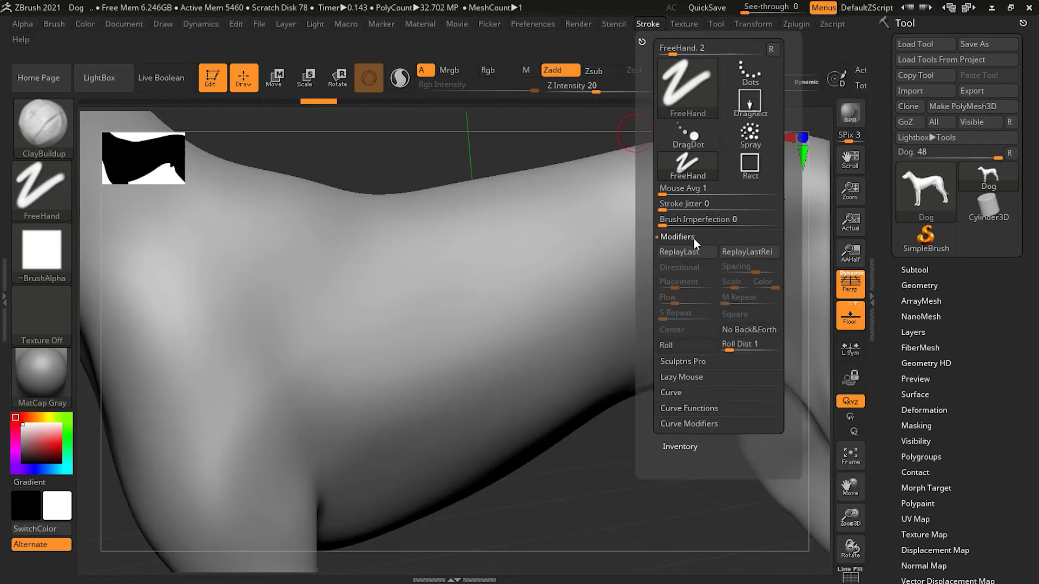
left_click(739, 332)
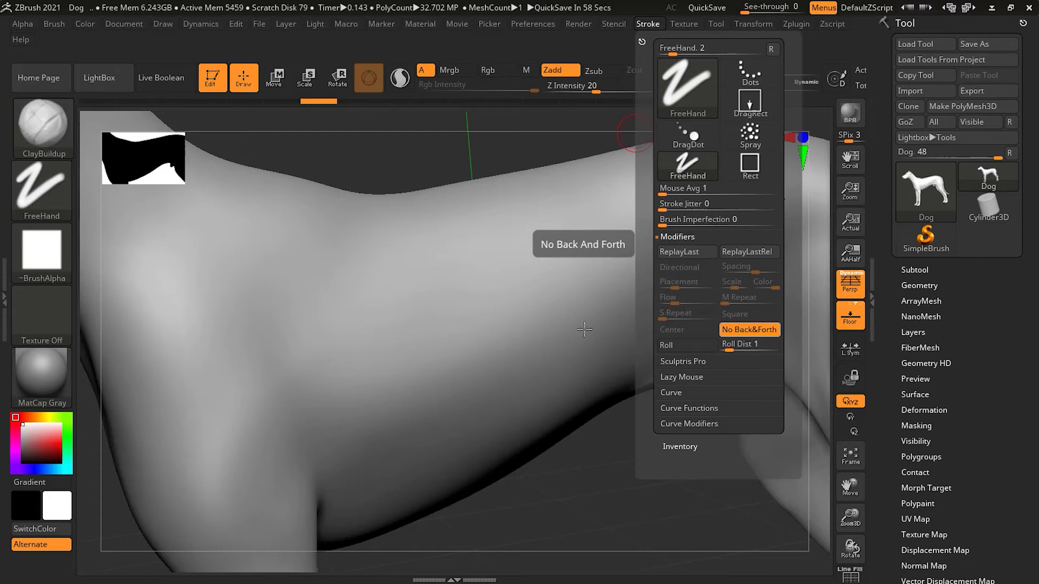
Step: Try a row of long, slanted ClayBuildup strokes across the dog's ribcage, from the flank to the shoulder
left_click_drag(441, 250, 393, 371)
mouse_move(479, 215)
left_mouse_down()
mouse_move(444, 333)
mouse_move(479, 211)
left_mouse_up()
mouse_move(470, 342)
left_mouse_down()
mouse_move(500, 203)
mouse_move(523, 205)
left_mouse_up()
mouse_move(520, 340)
left_mouse_down()
mouse_move(545, 192)
mouse_move(566, 203)
left_mouse_up()
mouse_move(575, 323)
left_mouse_down()
mouse_move(590, 210)
mouse_move(587, 326)
left_mouse_up()
left_click_drag(617, 223, 599, 330)
left_click_drag(629, 195, 617, 311)
mouse_move(640, 194)
left_mouse_down()
mouse_move(636, 296)
mouse_move(665, 187)
mouse_move(591, 320)
left_mouse_up()
left_click_drag(589, 210, 545, 339)
left_click_drag(545, 205, 493, 347)
mouse_move(494, 226)
left_mouse_down()
mouse_move(444, 375)
mouse_move(467, 360)
mouse_move(421, 369)
left_mouse_up()
left_click_drag(455, 199, 402, 344)
mouse_move(422, 201)
left_mouse_down()
mouse_move(379, 348)
mouse_move(361, 353)
left_mouse_up()
left_click_drag(369, 230, 327, 352)
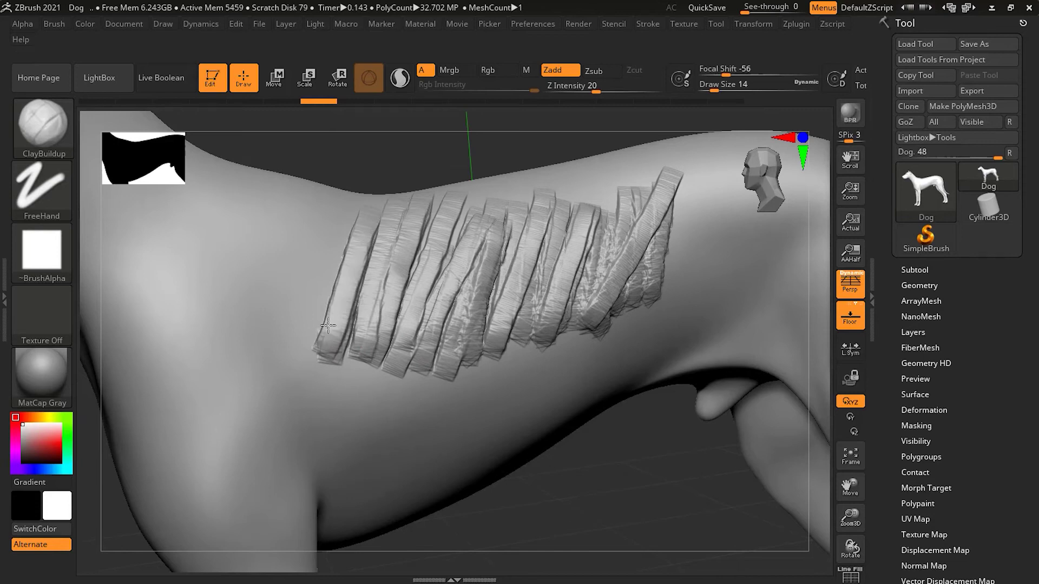
left_click_drag(354, 209, 312, 338)
mouse_move(320, 230)
left_mouse_down()
mouse_move(269, 342)
mouse_move(256, 341)
left_mouse_up()
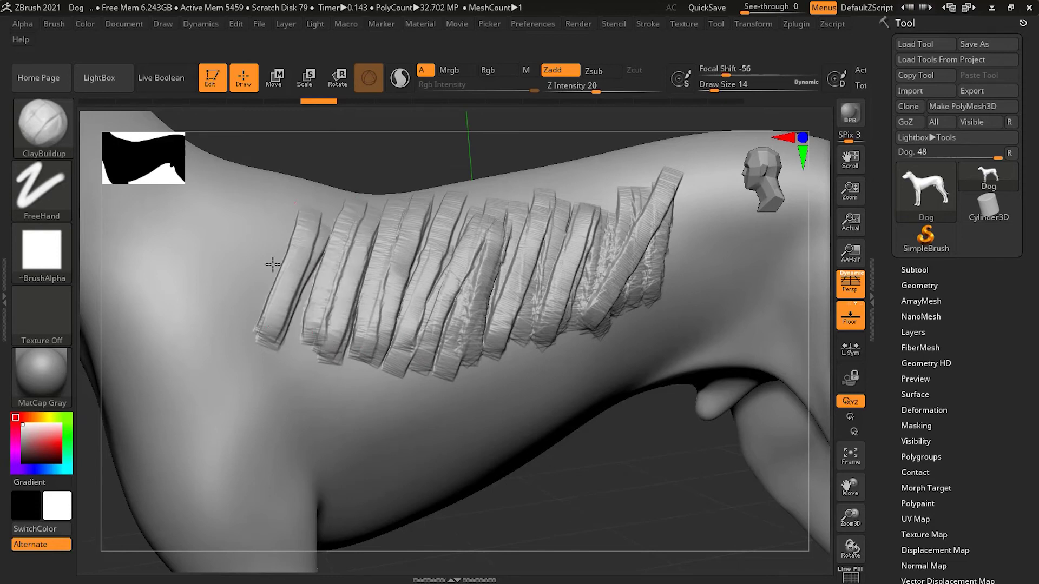
mouse_move(300, 206)
left_mouse_down()
mouse_move(240, 333)
mouse_move(219, 330)
left_mouse_up()
left_click_drag(246, 200, 200, 319)
left_click_drag(230, 193, 190, 306)
left_click_drag(206, 191, 206, 309)
Step: Overlap the row with further ClayBuildup test strokes, working back from the shoulder and extending it onto the hip
left_click_drag(314, 219, 283, 355)
left_click_drag(317, 234, 298, 345)
left_click_drag(355, 233, 324, 357)
left_click_drag(394, 220, 354, 354)
left_click_drag(435, 230, 403, 335)
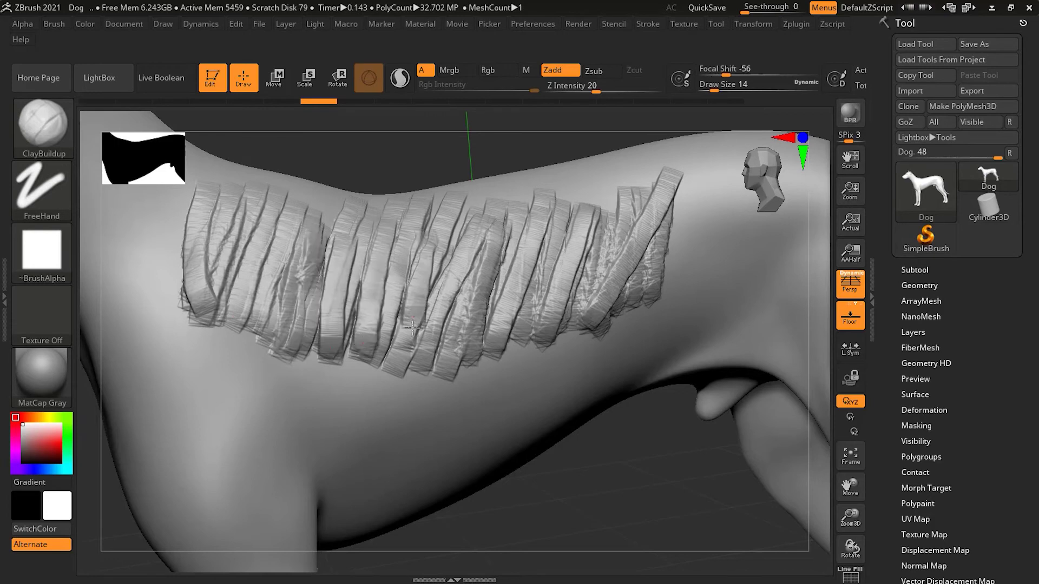
left_click_drag(519, 210, 498, 335)
left_click_drag(596, 195, 572, 328)
mouse_move(668, 188)
left_mouse_down()
mouse_move(641, 310)
mouse_move(665, 304)
left_mouse_up()
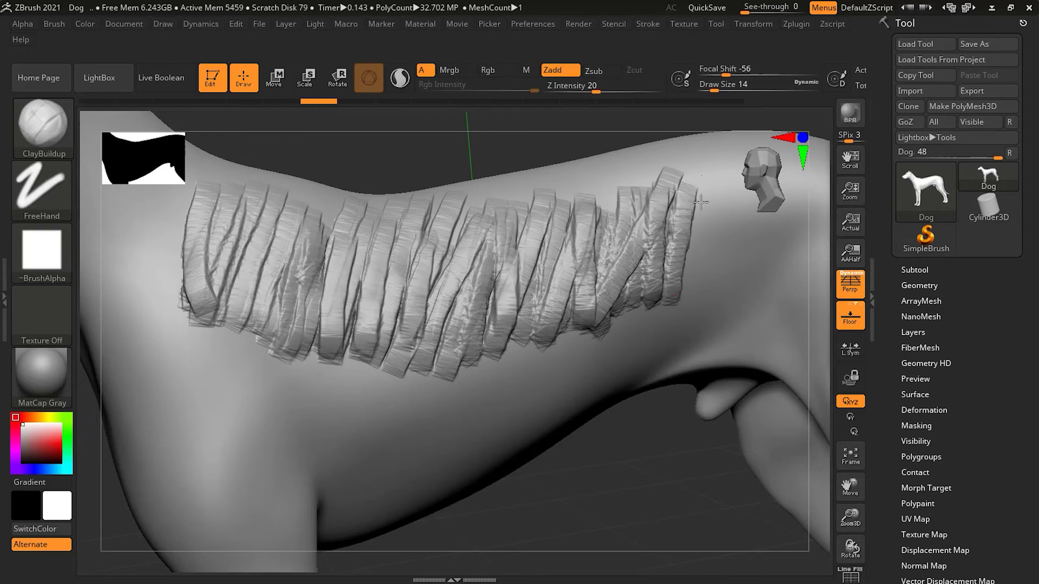
left_click_drag(716, 172, 682, 297)
mouse_move(725, 174)
left_mouse_down()
mouse_move(703, 247)
mouse_move(714, 299)
left_mouse_up()
left_click_drag(749, 188, 735, 314)
left_click_drag(757, 214, 698, 338)
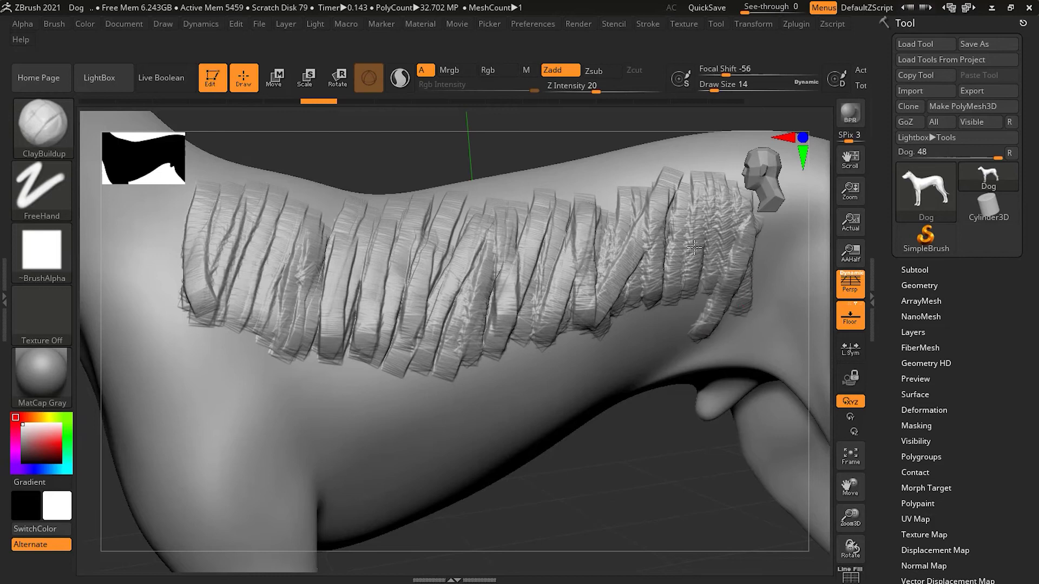
Step: Try a second, lower row of slanted ClayBuildup strokes from the hip to the shoulder, and undo all the test strokes
mouse_move(686, 242)
left_mouse_down()
mouse_move(659, 332)
mouse_move(641, 355)
left_mouse_up()
left_click_drag(655, 271, 606, 374)
mouse_move(633, 285)
left_mouse_down()
mouse_move(569, 386)
mouse_move(533, 383)
left_mouse_up()
mouse_move(563, 303)
left_mouse_down()
mouse_move(514, 393)
mouse_move(471, 395)
left_mouse_up()
left_click_drag(517, 297, 438, 411)
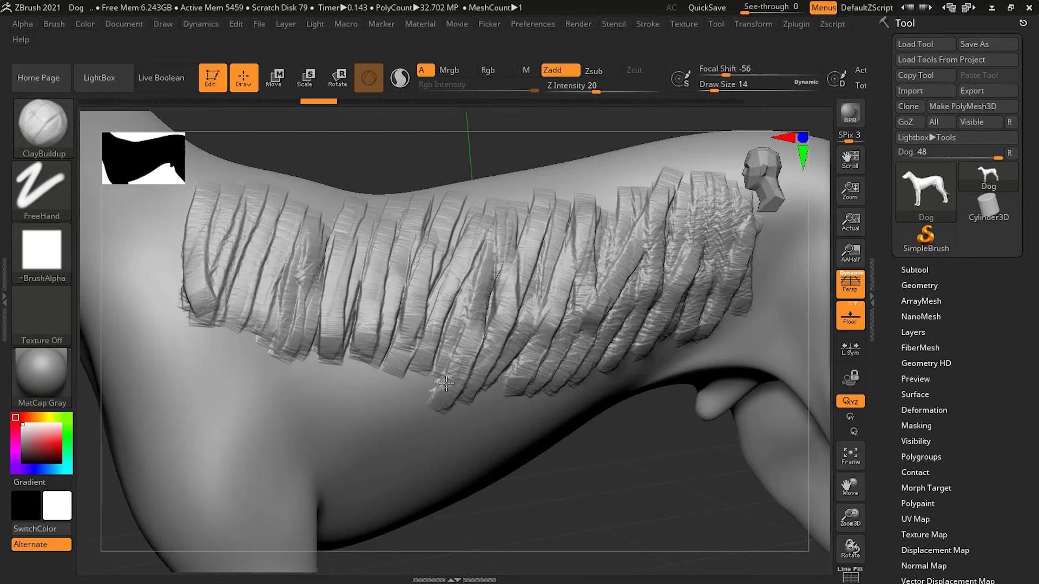
mouse_move(466, 333)
left_mouse_down()
mouse_move(403, 415)
mouse_move(390, 418)
left_mouse_up()
left_click_drag(421, 333, 382, 407)
left_click_drag(411, 310, 357, 392)
mouse_move(382, 303)
left_mouse_down()
mouse_move(348, 385)
mouse_move(306, 396)
left_mouse_up()
left_click_drag(341, 305, 279, 398)
left_click_drag(295, 286, 221, 385)
left_click_drag(265, 279, 189, 387)
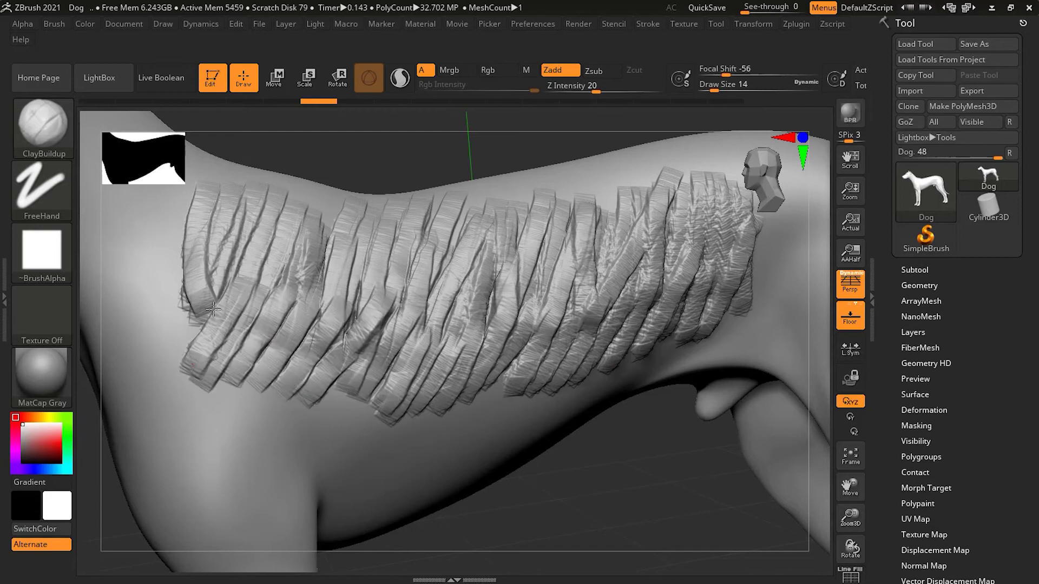
left_click_drag(227, 272, 165, 361)
key("ctrl")
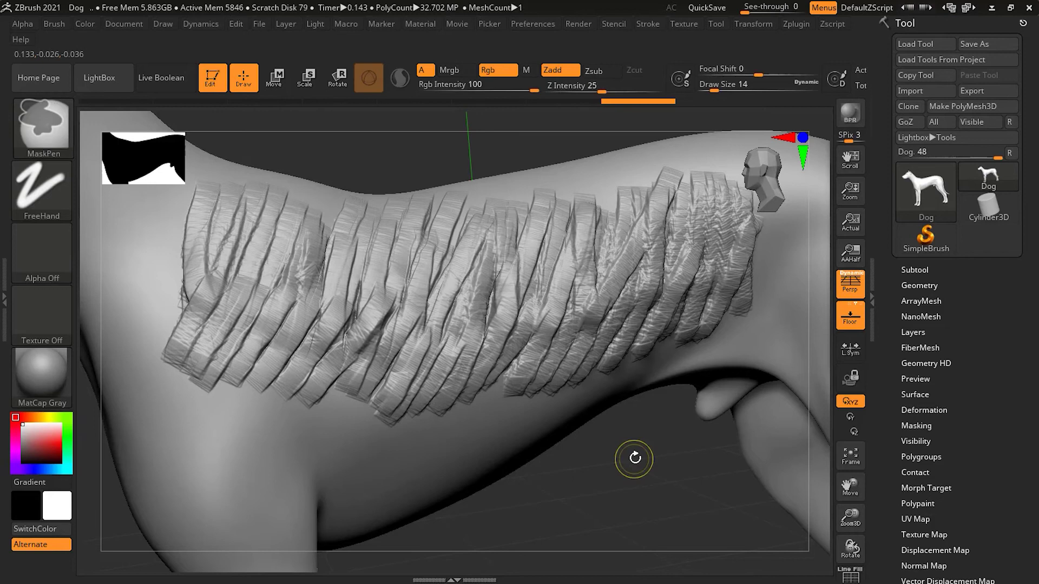
key("ctrl+z")
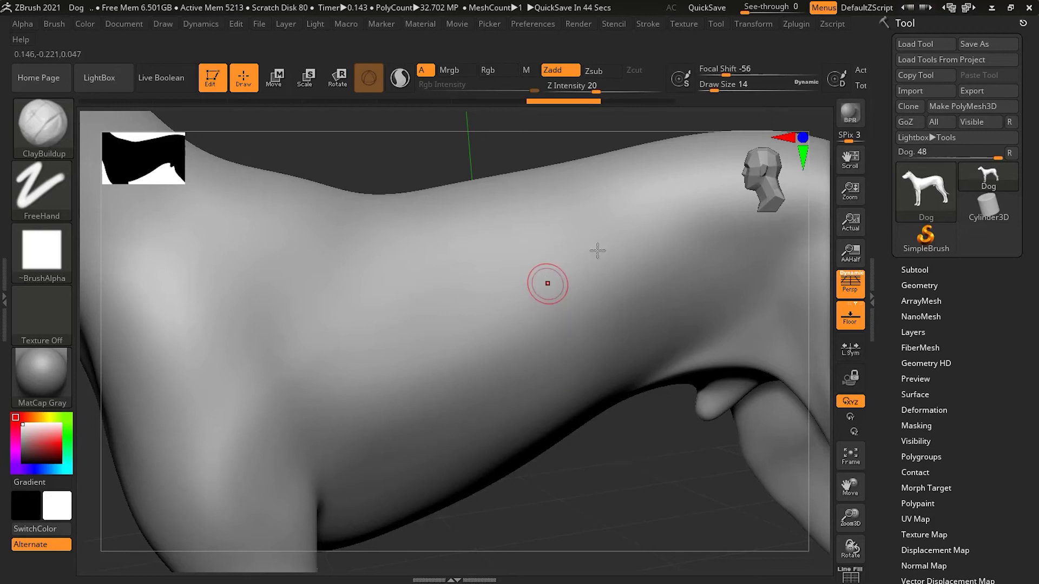
Step: Try a new row of shorter slanted ClayBuildup strokes along the middle of the dog's smooth side
left_click_drag(598, 233, 571, 301)
left_click_drag(580, 218, 522, 332)
mouse_move(548, 233)
left_mouse_down()
mouse_move(507, 326)
mouse_move(487, 314)
left_mouse_up()
left_click_drag(501, 228, 468, 304)
left_click_drag(470, 222, 427, 316)
left_click_drag(444, 253, 410, 320)
left_click_drag(413, 273, 383, 328)
left_click_drag(383, 277, 336, 342)
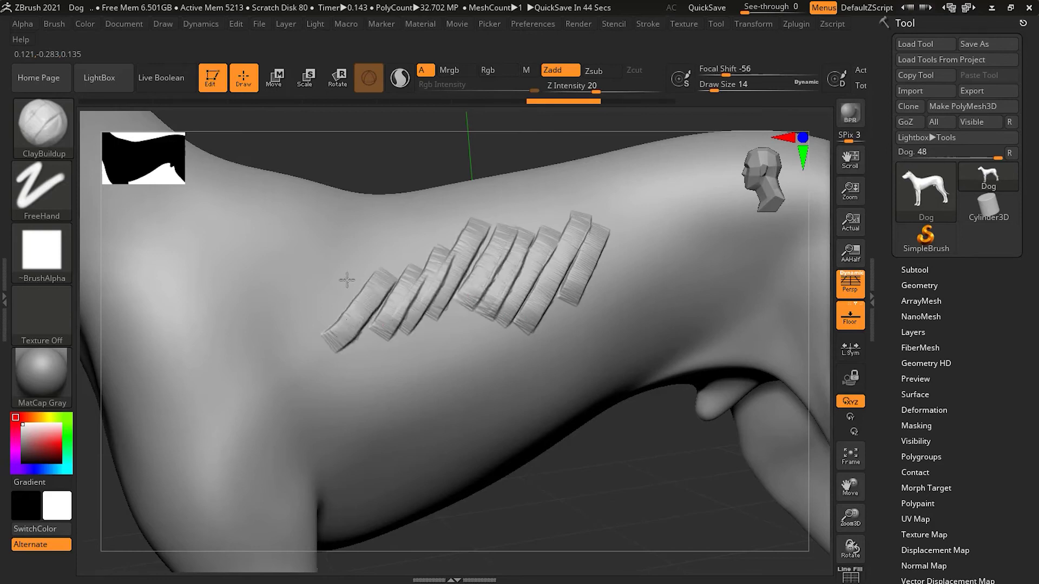
left_click_drag(346, 281, 317, 346)
left_click_drag(325, 265, 292, 340)
mouse_move(295, 259)
left_mouse_down()
mouse_move(263, 340)
mouse_move(263, 300)
left_mouse_up()
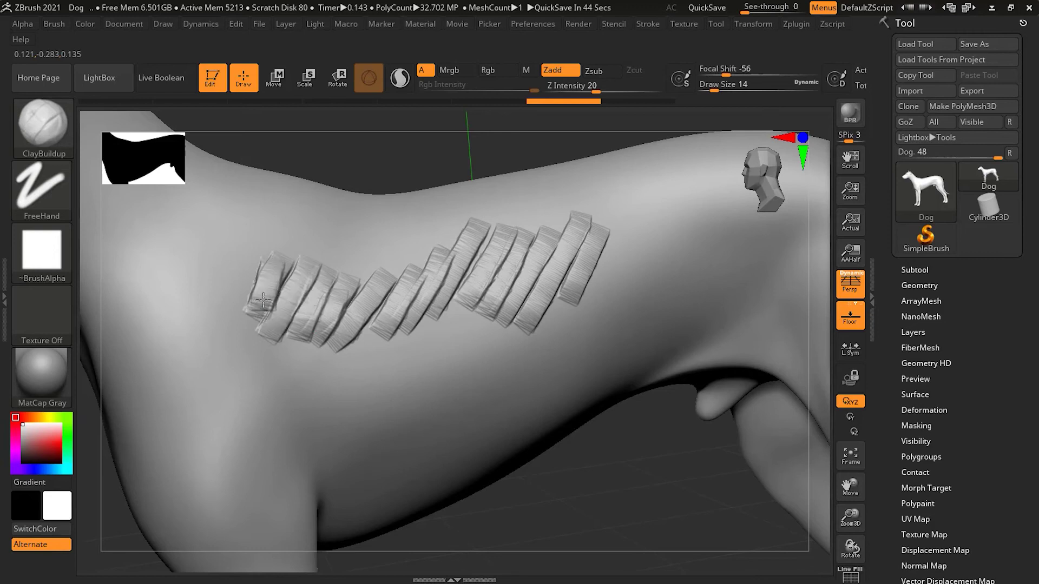
Step: Layer overlapping ClayBuildup test strokes over the short row, including a few longer diagonal ones across the ribcage
mouse_move(322, 316)
left_mouse_down()
mouse_move(325, 260)
mouse_move(338, 320)
left_mouse_up()
left_click_drag(374, 281, 358, 331)
left_click_drag(401, 291, 387, 334)
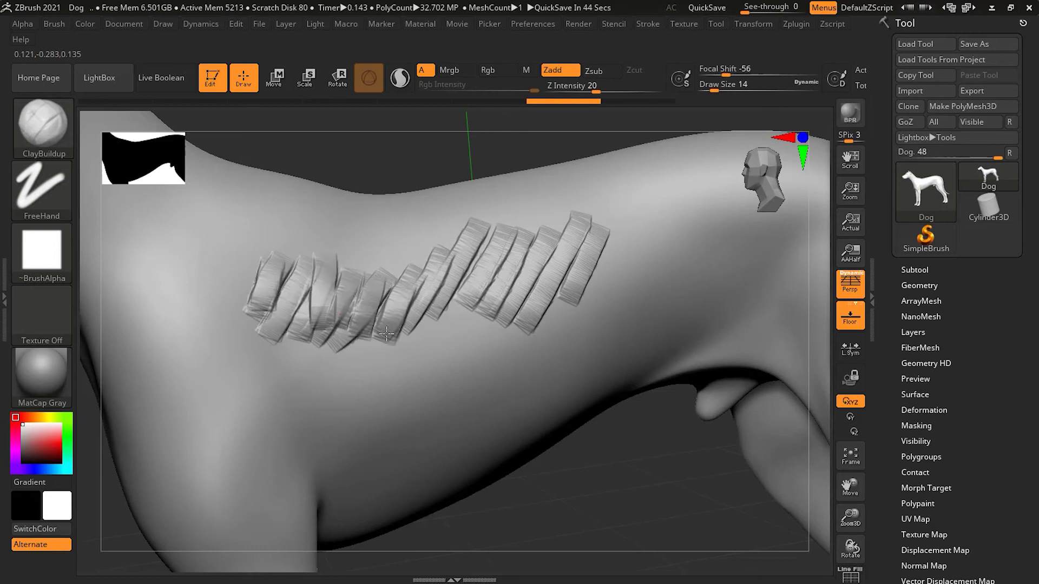
left_click_drag(432, 267, 406, 349)
left_click_drag(444, 286, 416, 341)
mouse_move(467, 266)
left_mouse_down()
mouse_move(440, 335)
mouse_move(460, 339)
left_mouse_up()
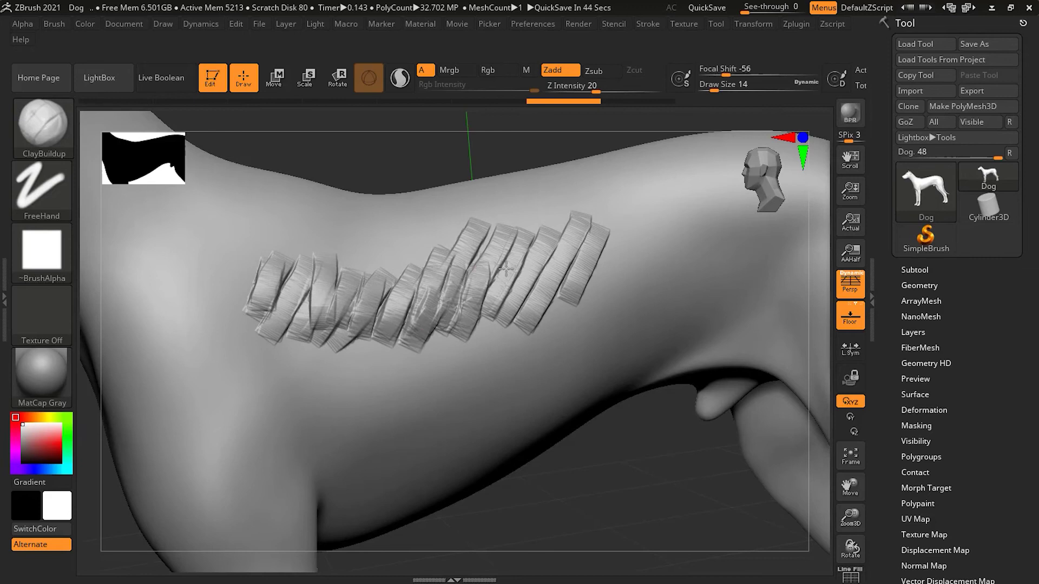
mouse_move(506, 269)
left_mouse_down()
mouse_move(484, 328)
mouse_move(517, 321)
left_mouse_up()
mouse_move(553, 282)
left_mouse_down()
mouse_move(540, 334)
mouse_move(561, 351)
left_mouse_up()
left_click_drag(606, 276, 602, 322)
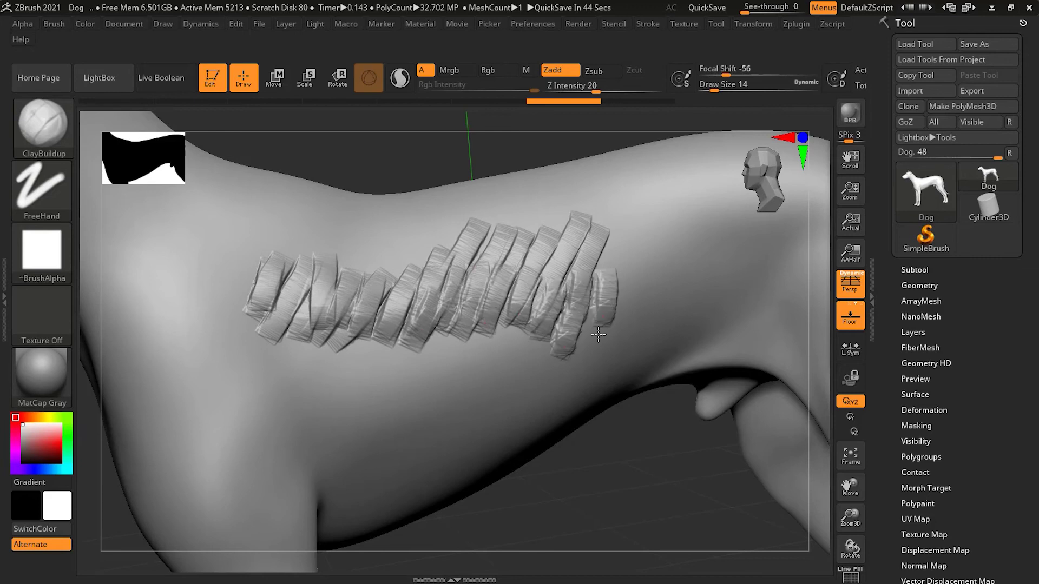
left_click_drag(648, 227, 621, 328)
left_click_drag(619, 262, 591, 342)
left_click_drag(585, 227, 472, 364)
left_click_drag(469, 245, 401, 350)
left_click_drag(407, 264, 375, 320)
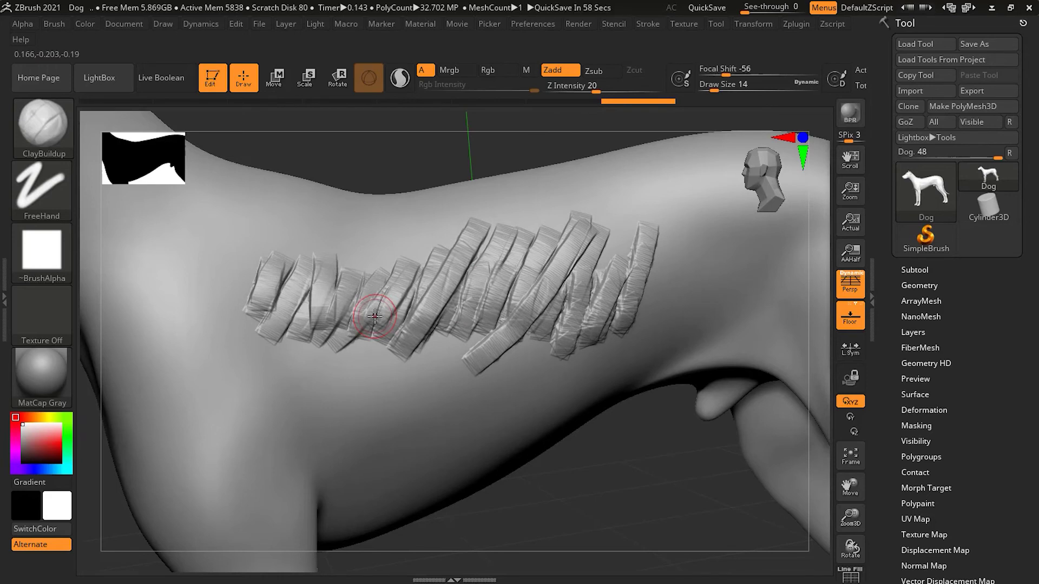
Step: Undo all the short and overlapping ClayBuildup strokes on the dog's side and bring the whole dog into view
key("ctrl")
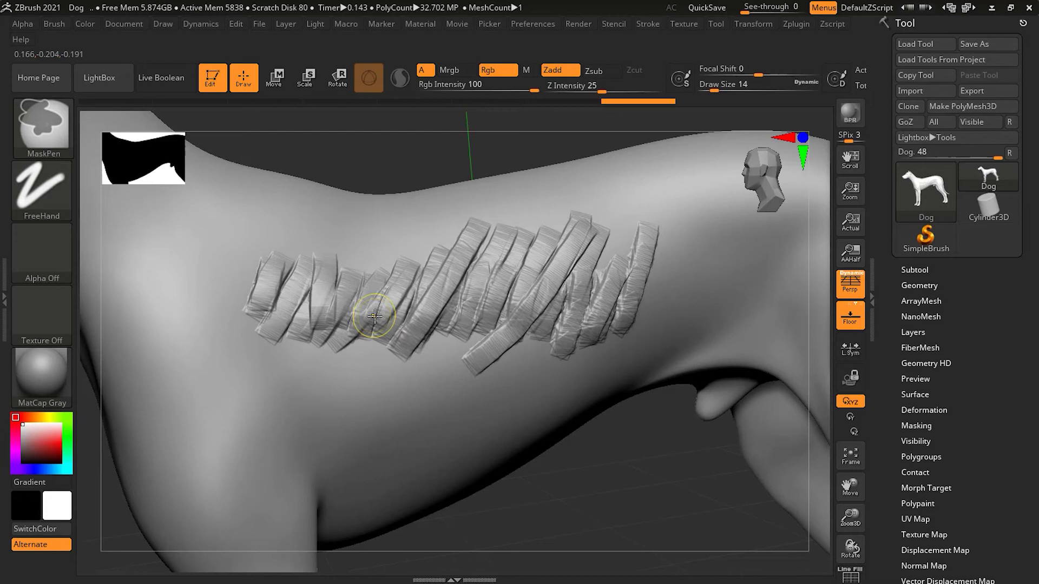
key("ctrl+z")
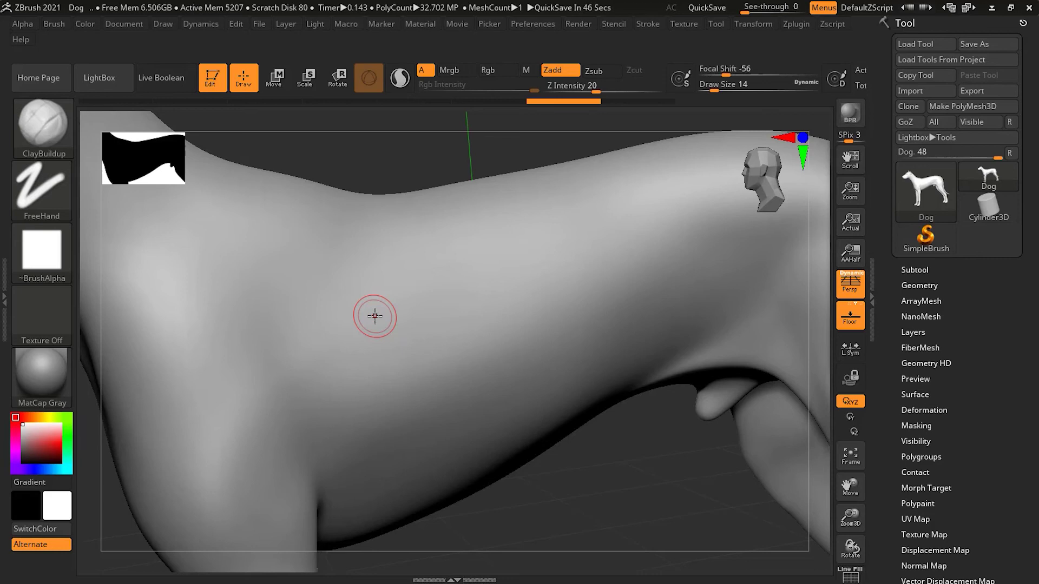
left_click_drag(642, 459, 473, 468, "alt")
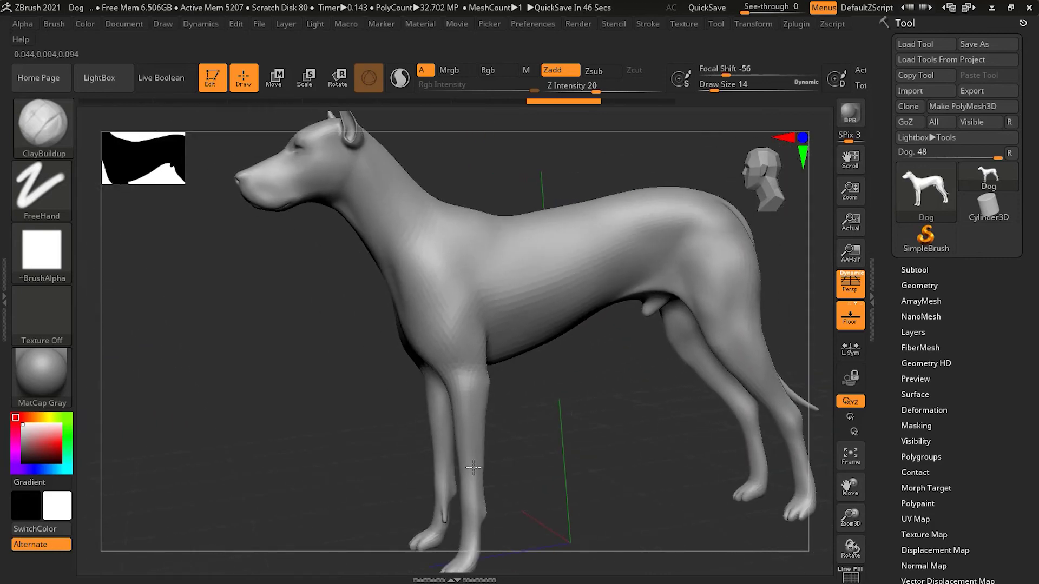
right_click_drag(473, 467, 556, 413)
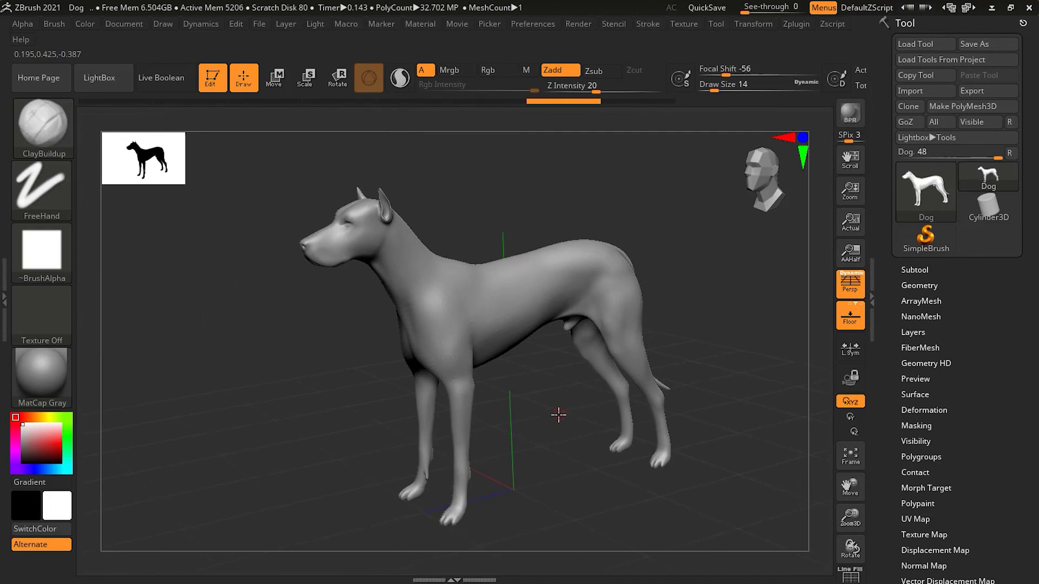